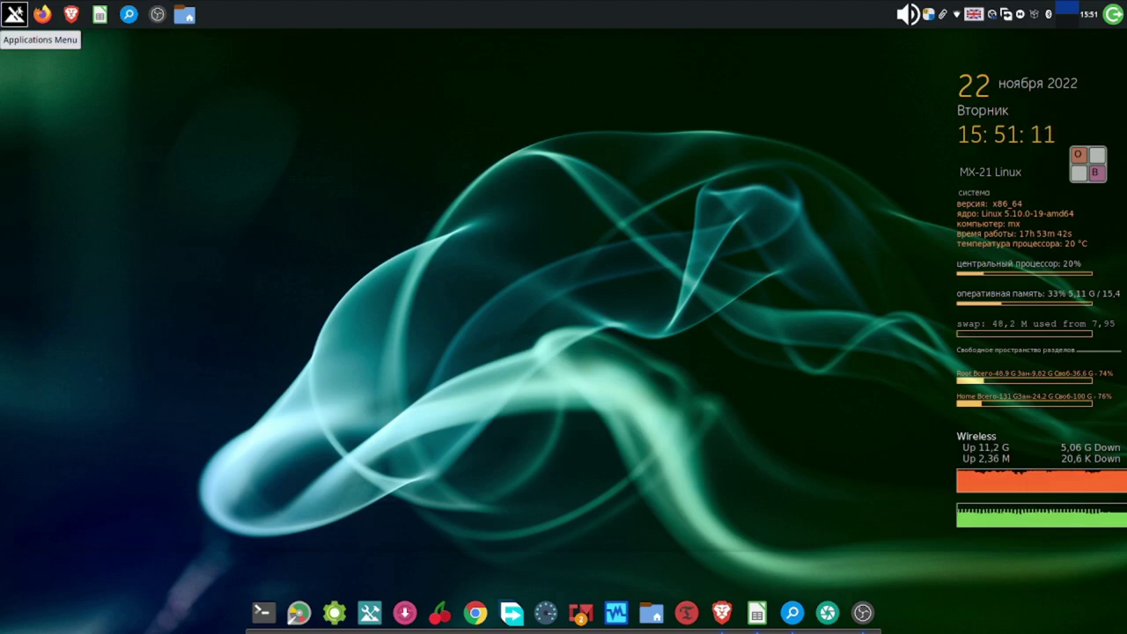
left_click(14, 15)
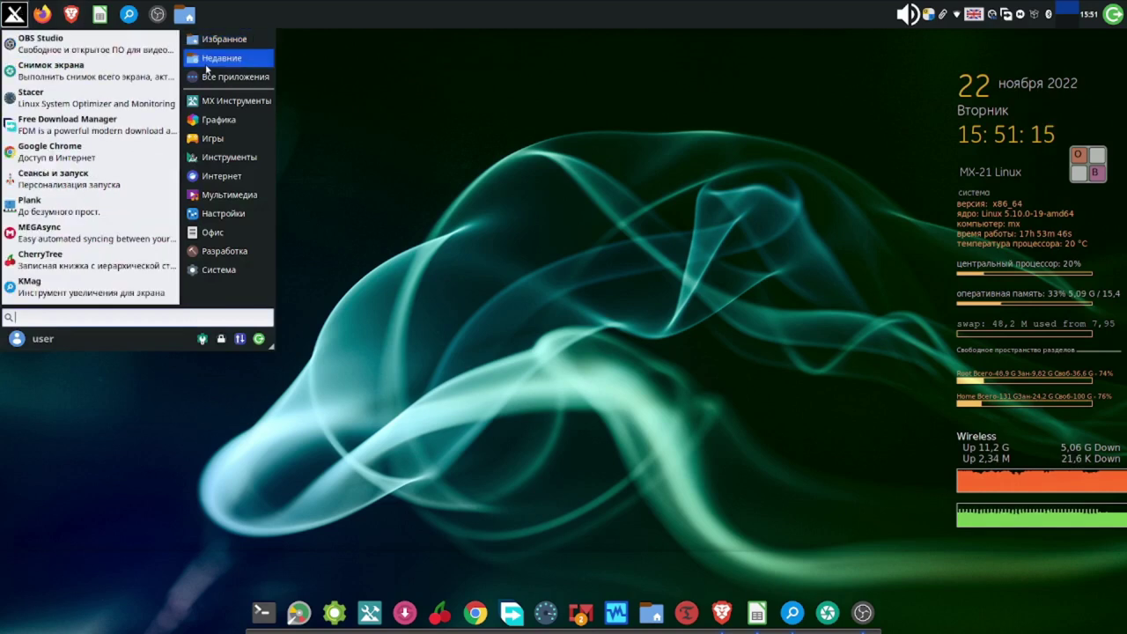
mouse_move(228, 122)
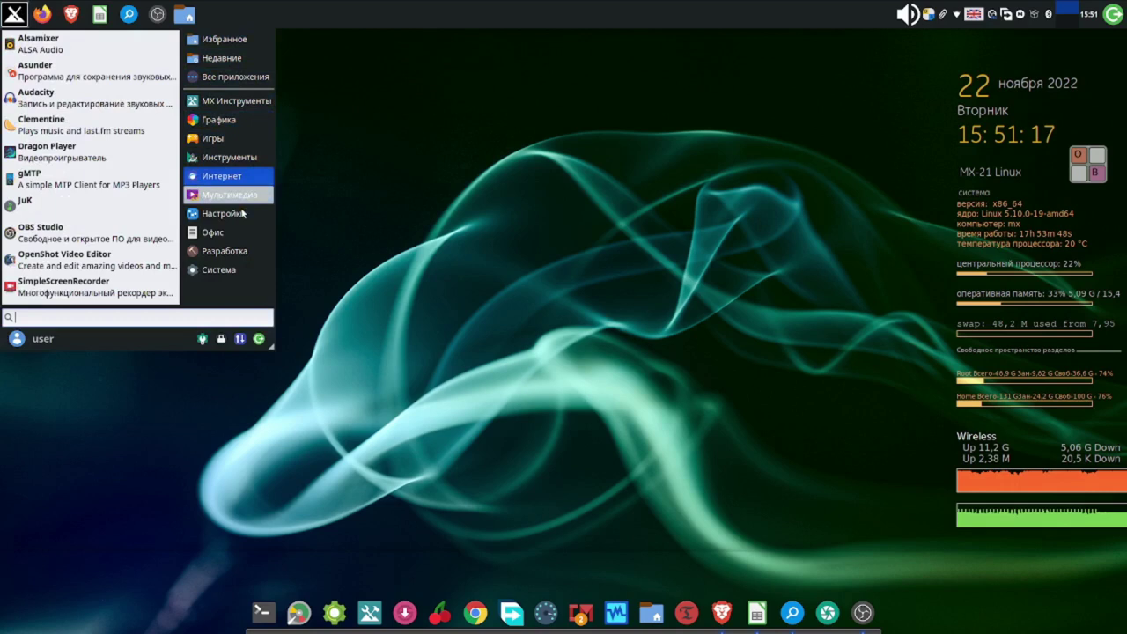
left_click(663, 236)
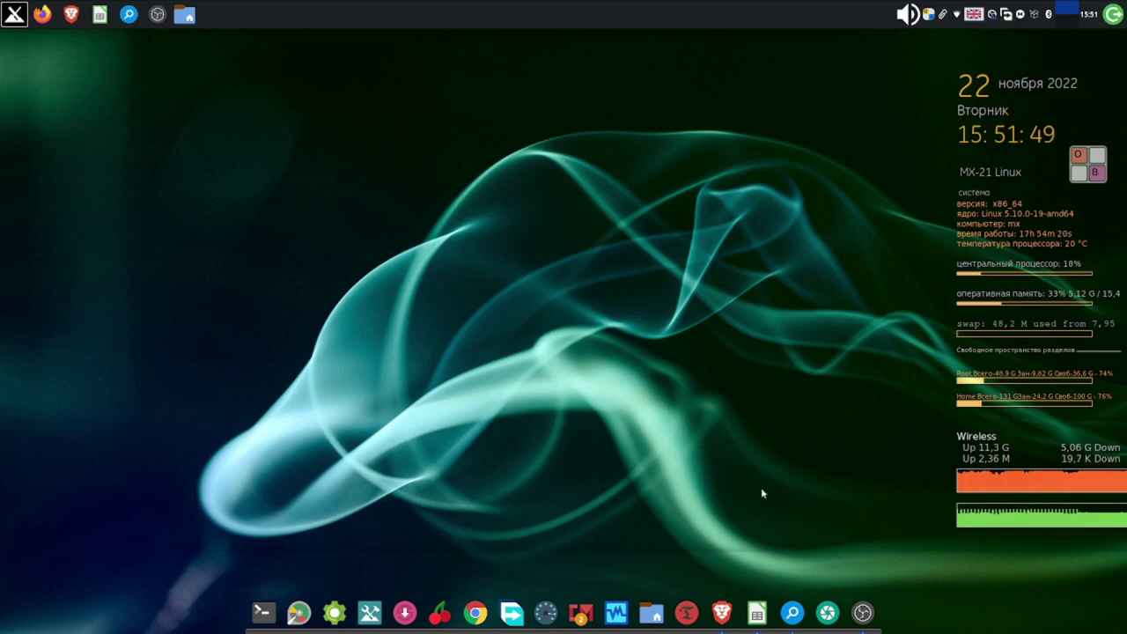
Open Conky Manager, select the mx-21.conkyrc widget and view its configuration file in the text editor.
left_click(583, 614)
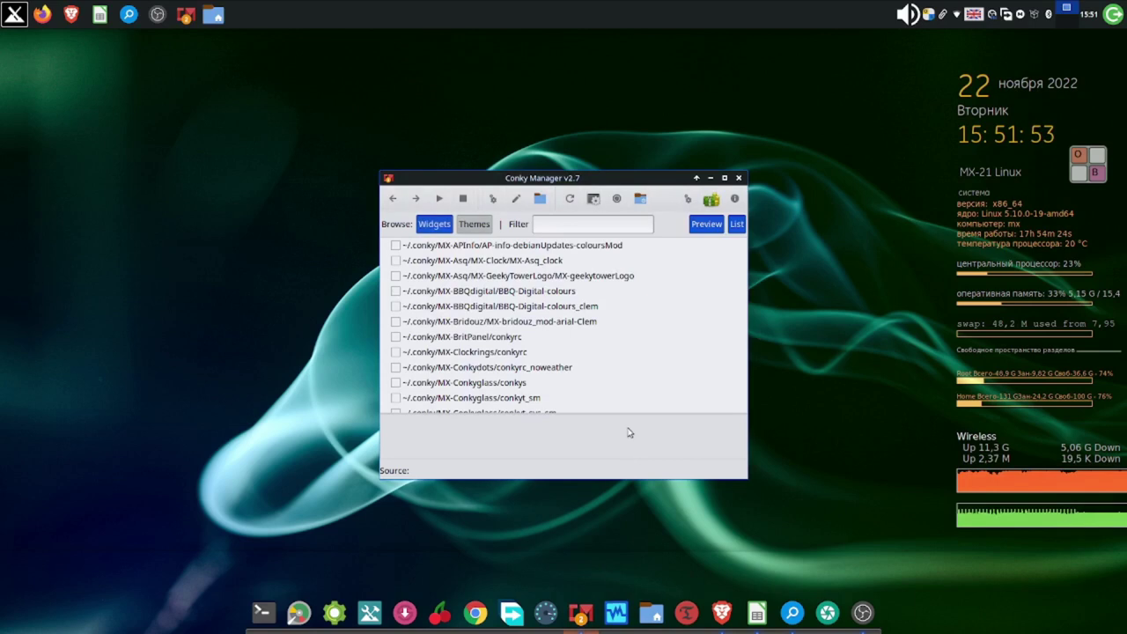
scroll(608, 361, "down", 10)
scroll(582, 383, "down", 10)
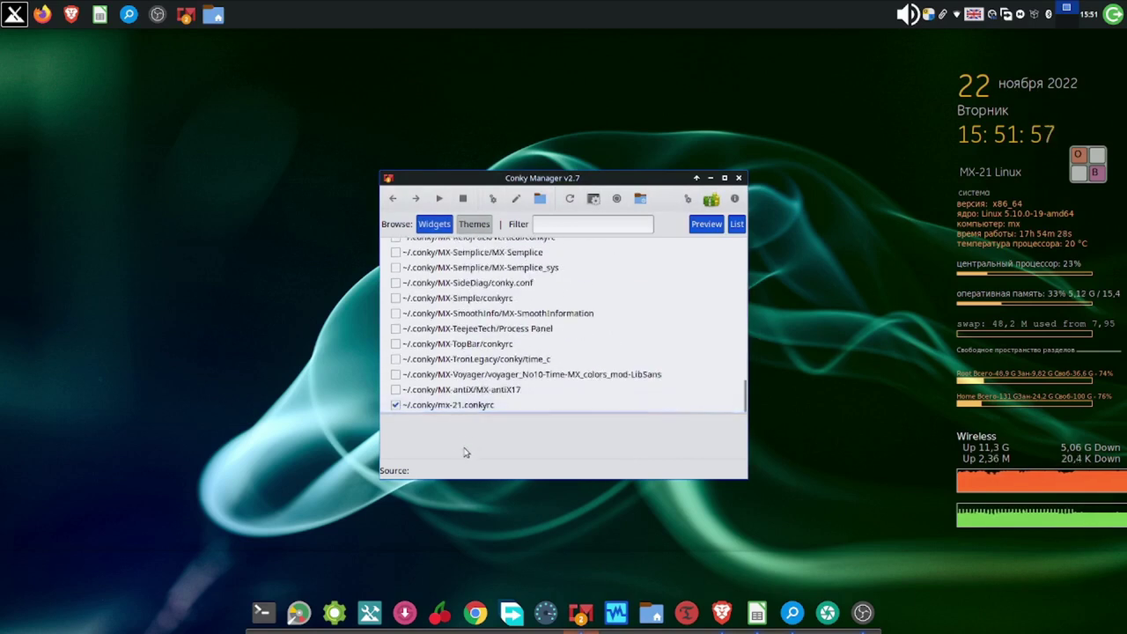
left_click(459, 407)
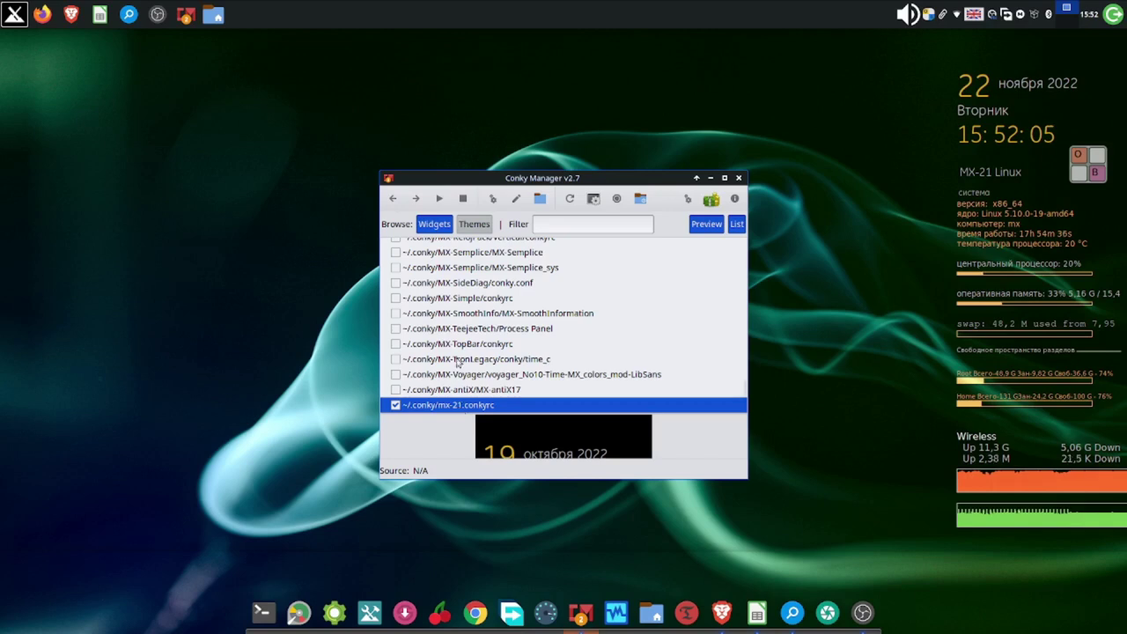
left_click(518, 201)
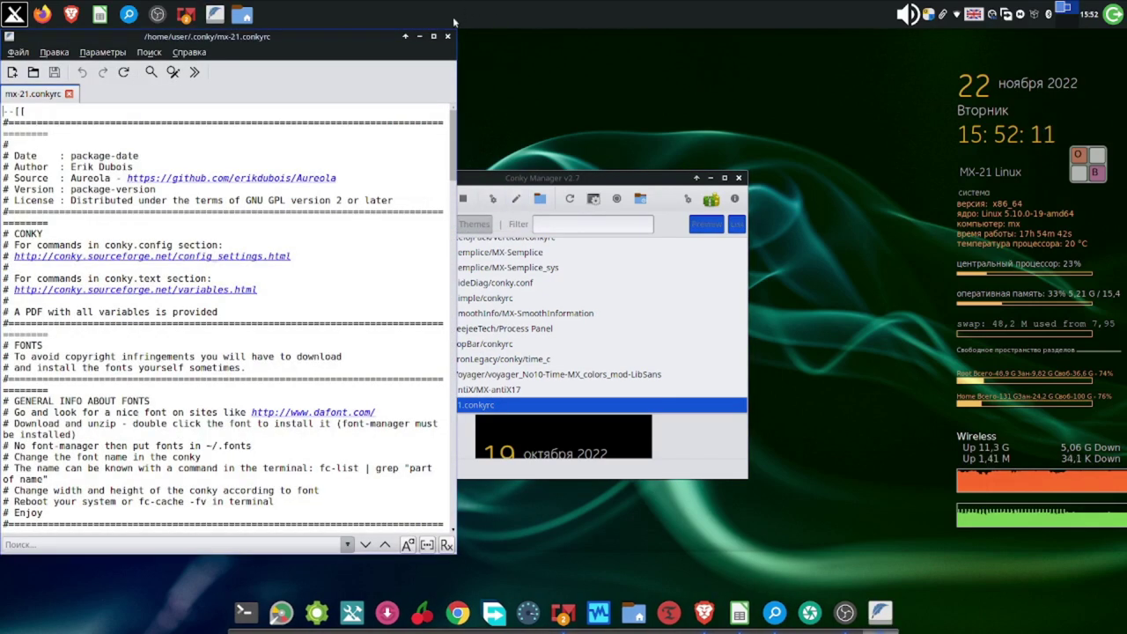
left_click(448, 37)
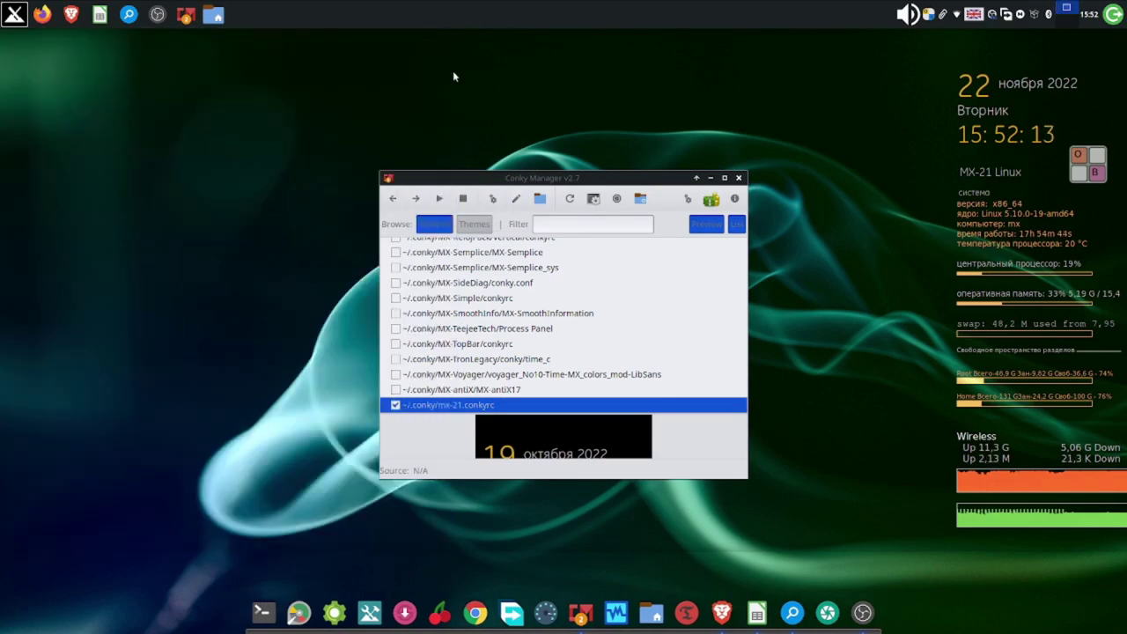
Apply the mx-21.conkyrc widget's network settings with the wlan1 interface, and close Conky Manager.
left_click(491, 200)
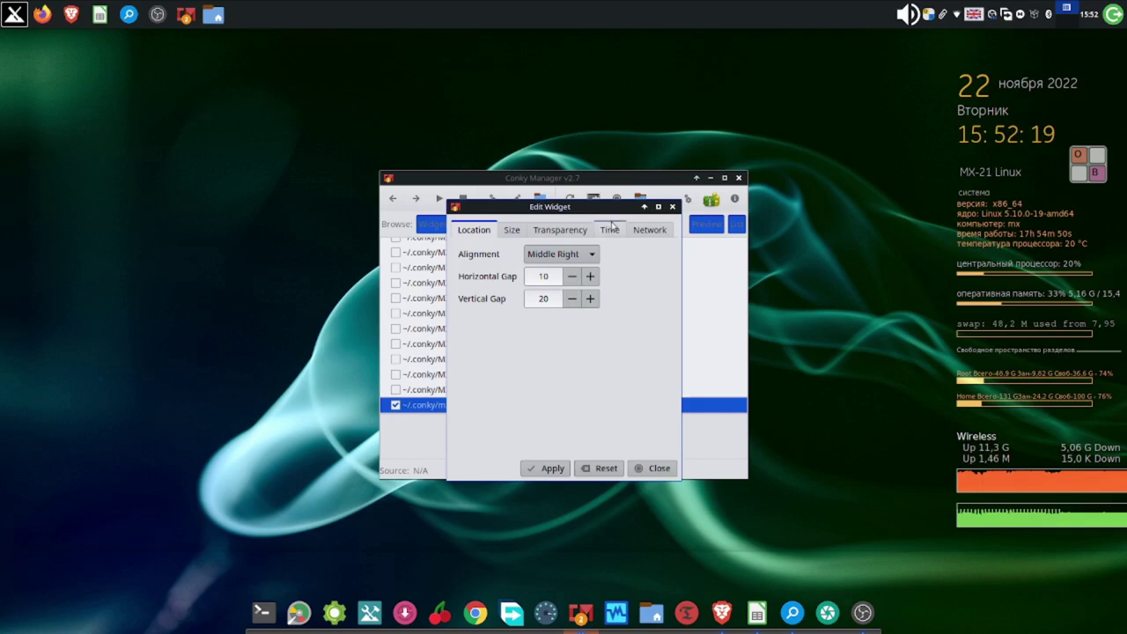
left_click(640, 232)
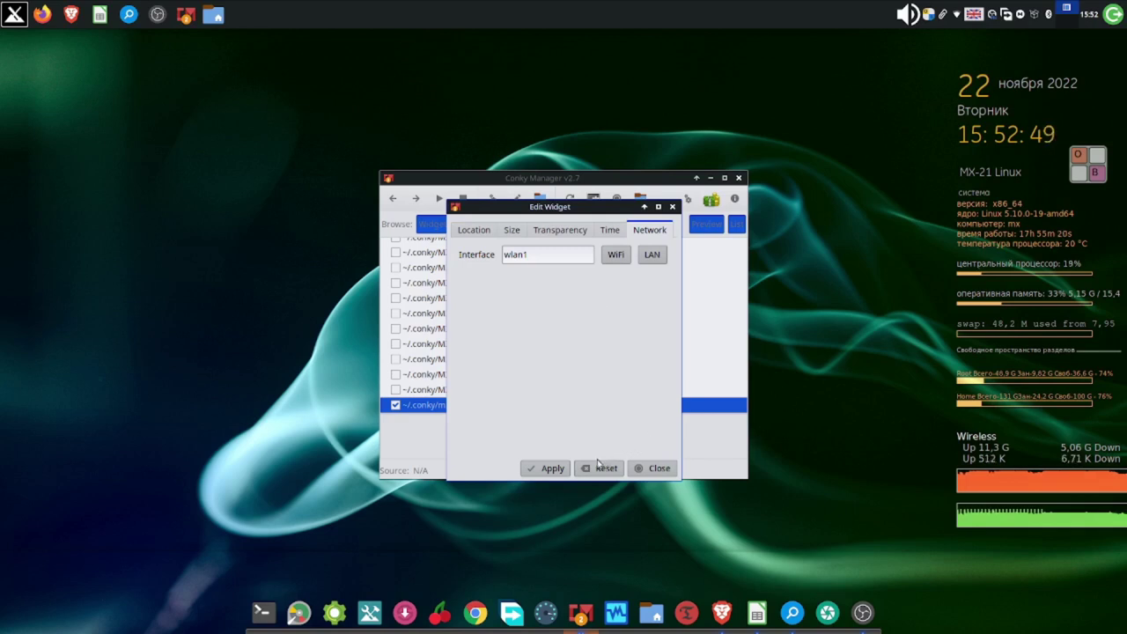
left_click(568, 469)
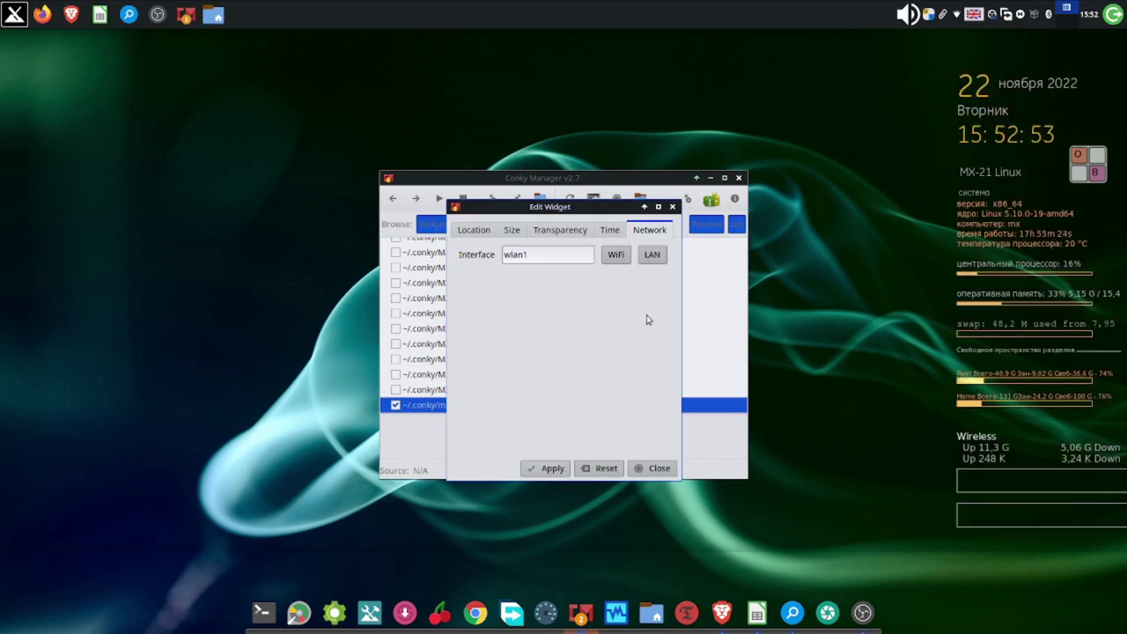
left_click(672, 208)
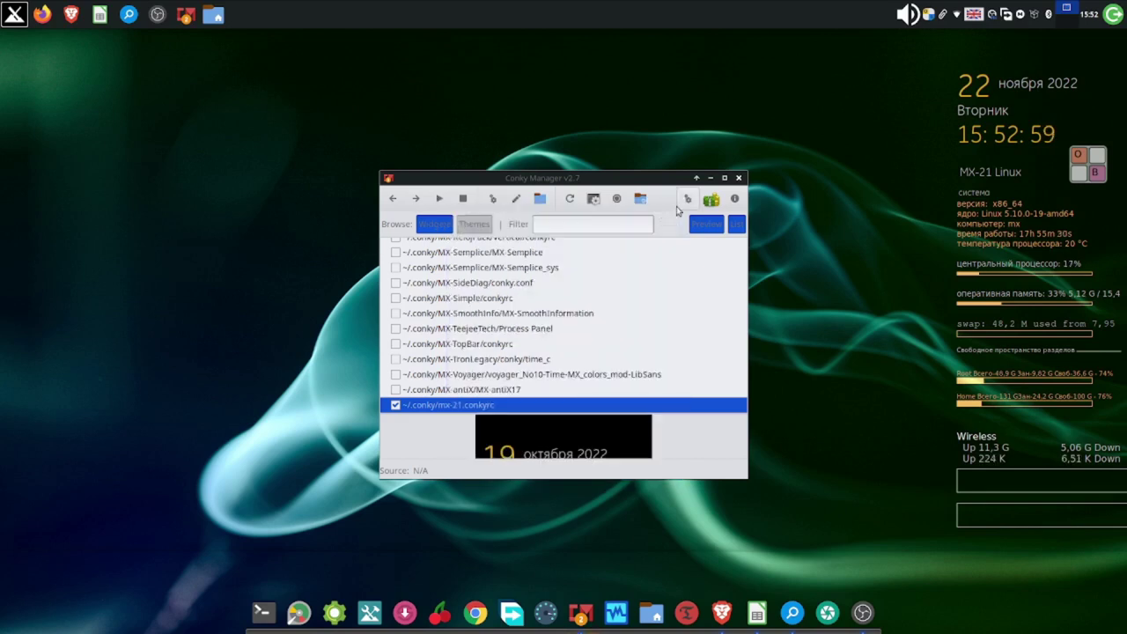
left_click(738, 184)
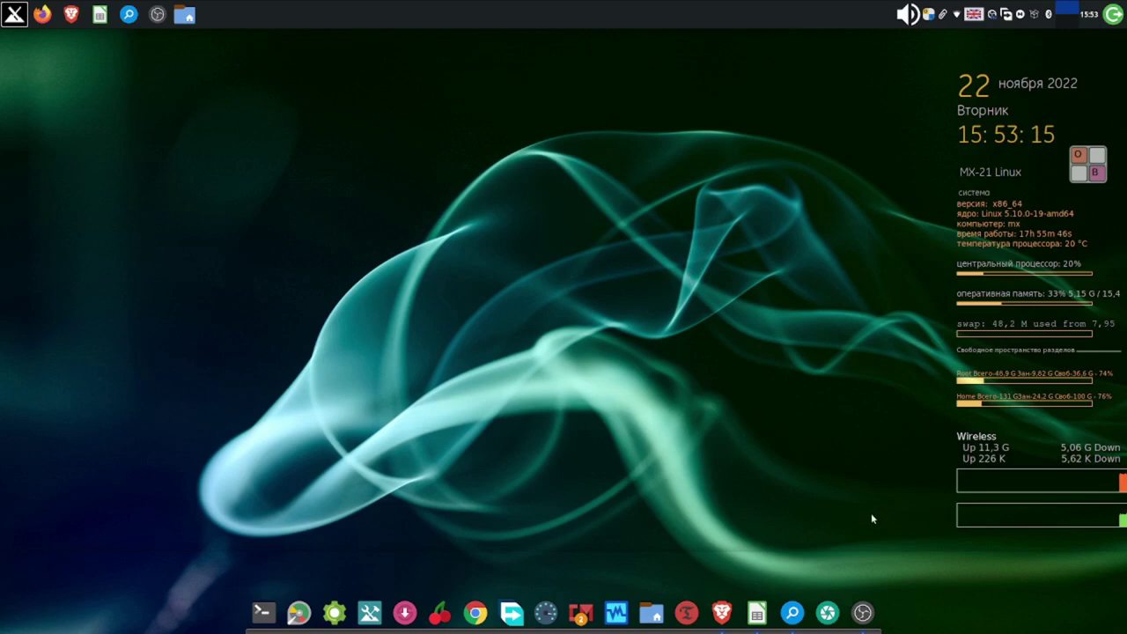
Close the KDE screen magnifier and bring up the OBS Studio window.
left_click(792, 614)
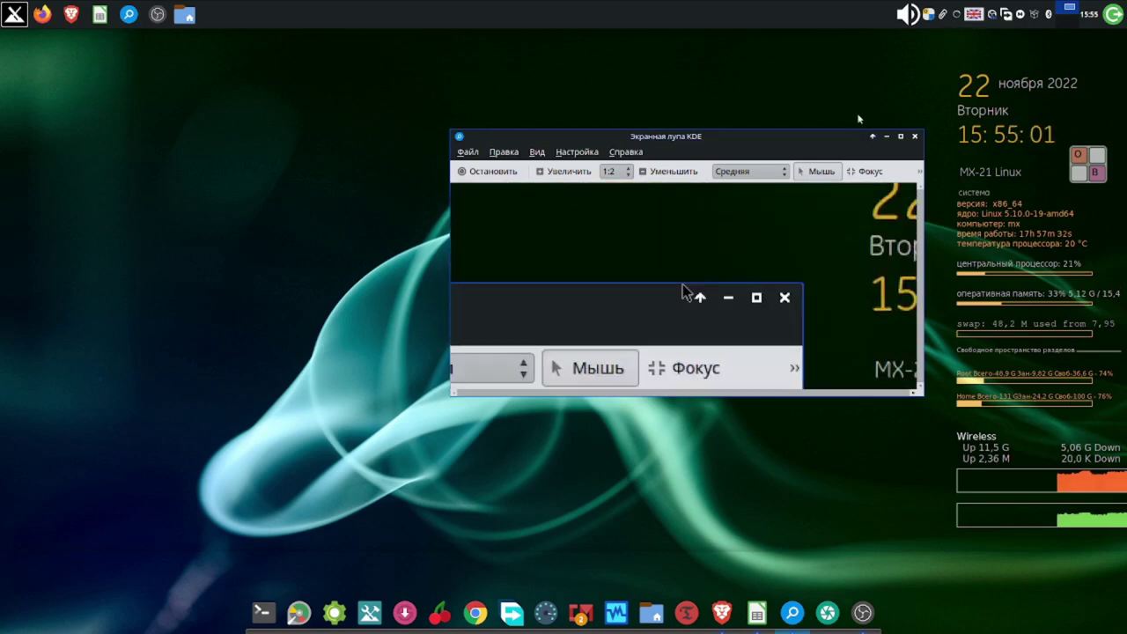
left_click(917, 137)
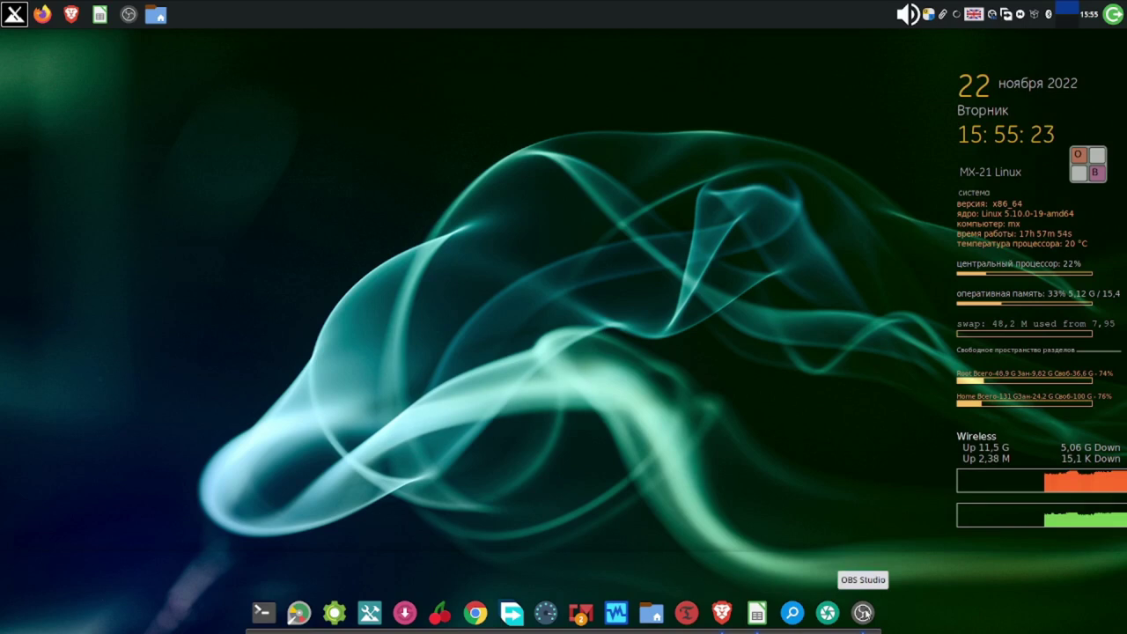
left_click(863, 613)
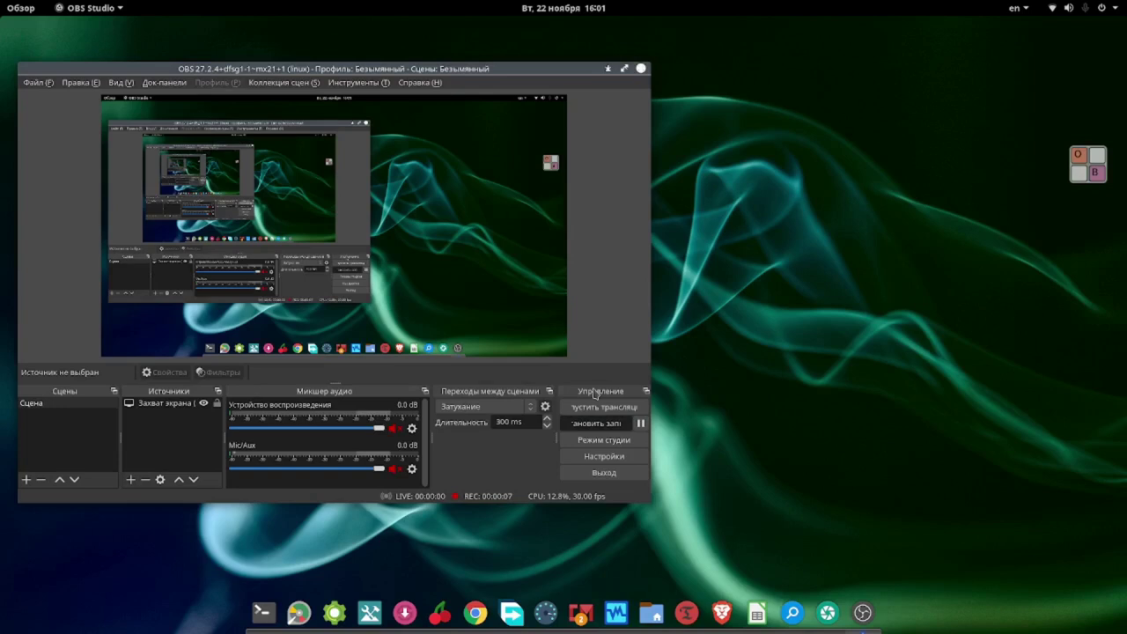
Minimize the OBS Studio window so that the desktop is clear.
left_click(608, 69)
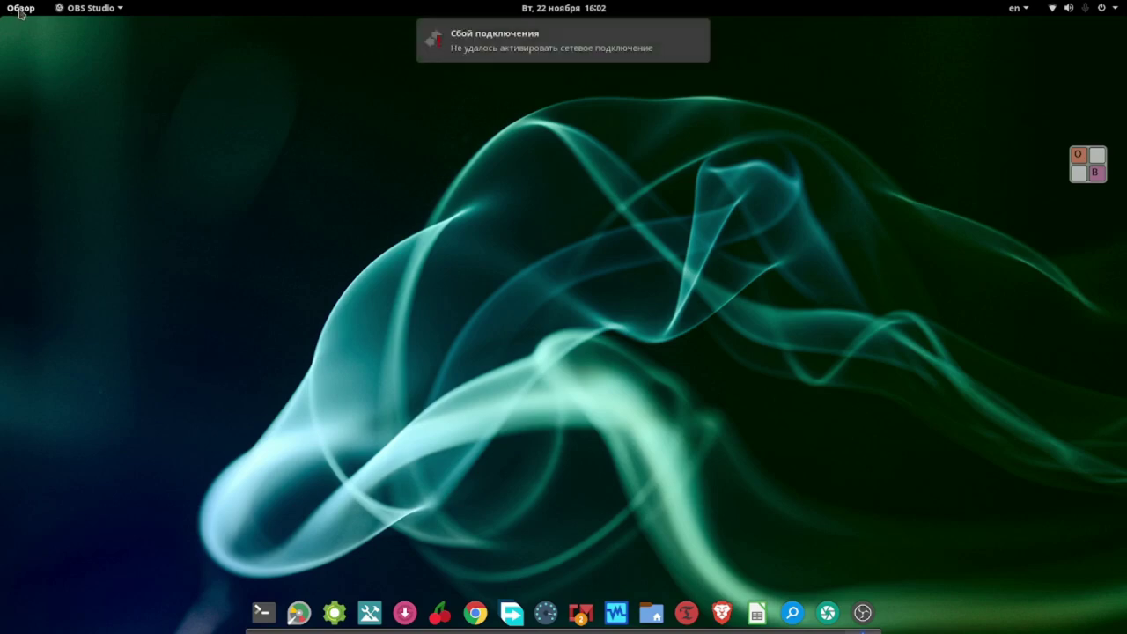
left_click(19, 9)
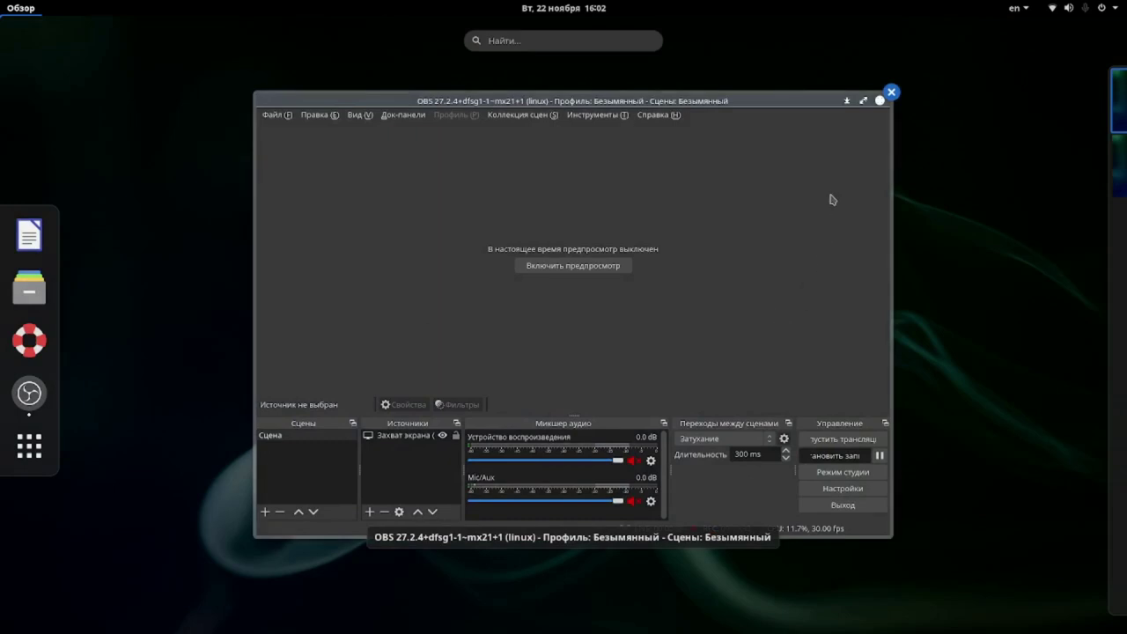
left_click(847, 104)
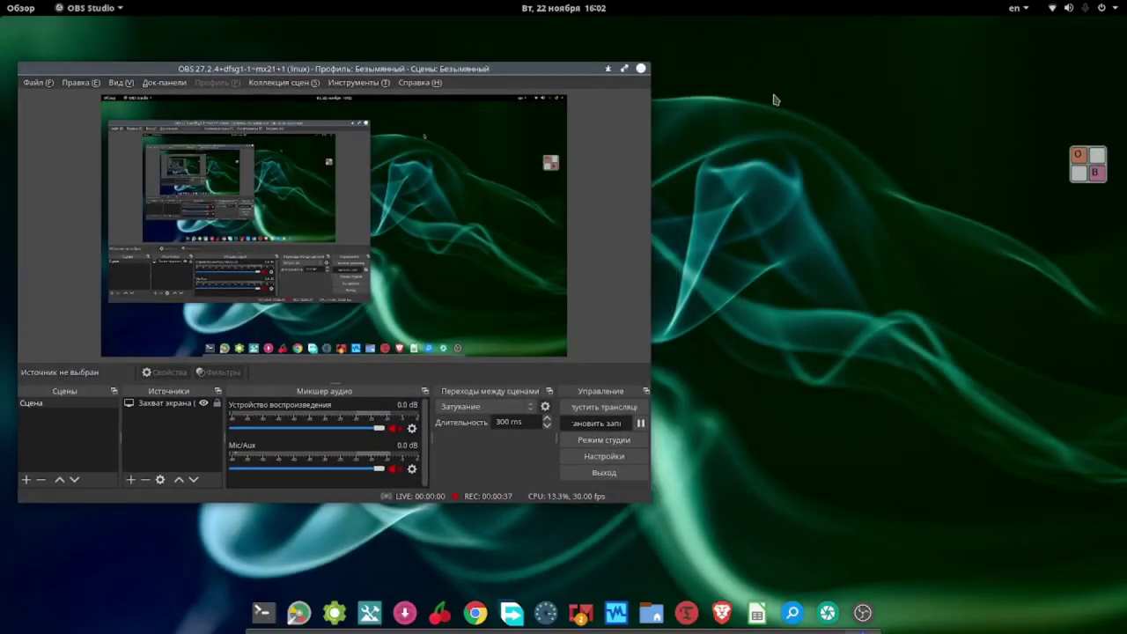
left_click(607, 69)
Open the full application grid from the activities overview and browse through its pages to the last one.
left_click(8, 10)
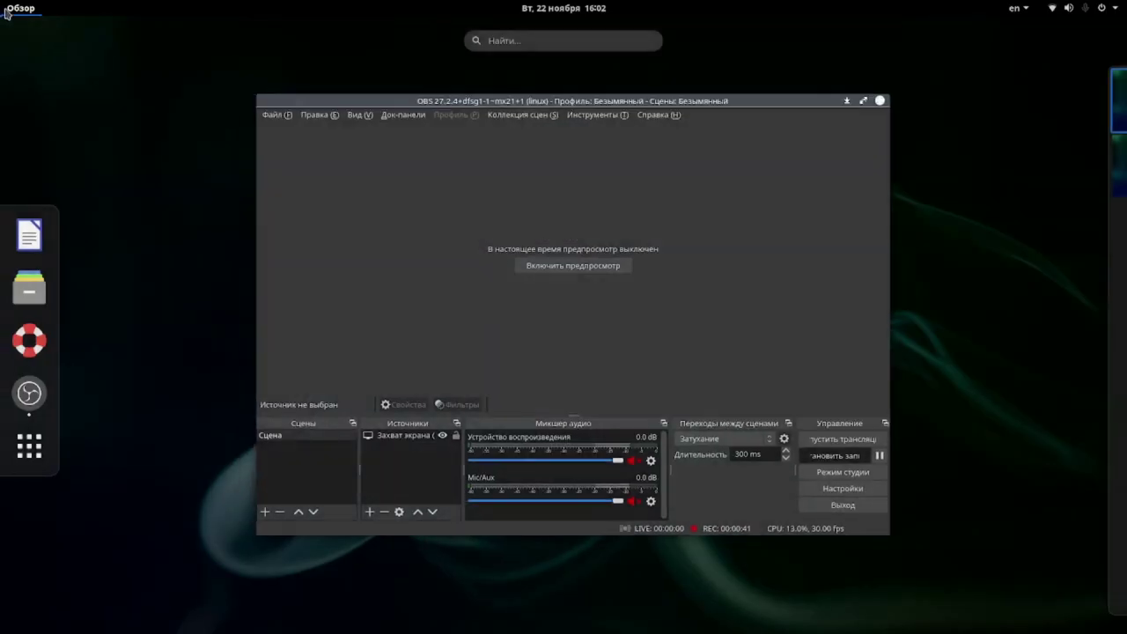
left_click(31, 452)
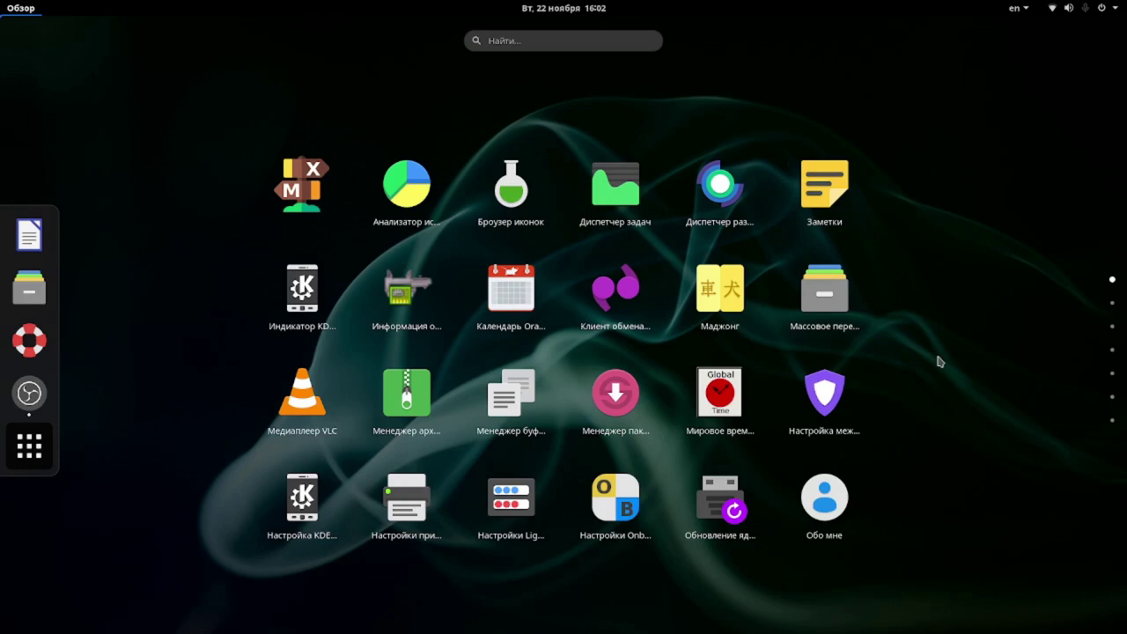
scroll(939, 361, "down", 1)
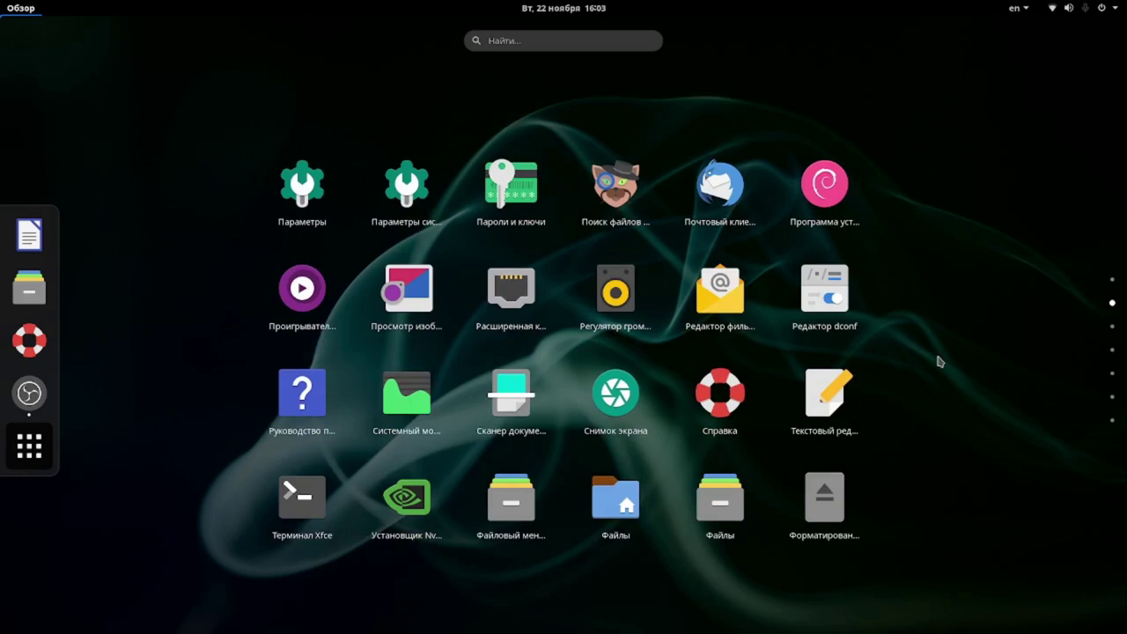
scroll(939, 361, "down", 2)
scroll(939, 361, "down", 2)
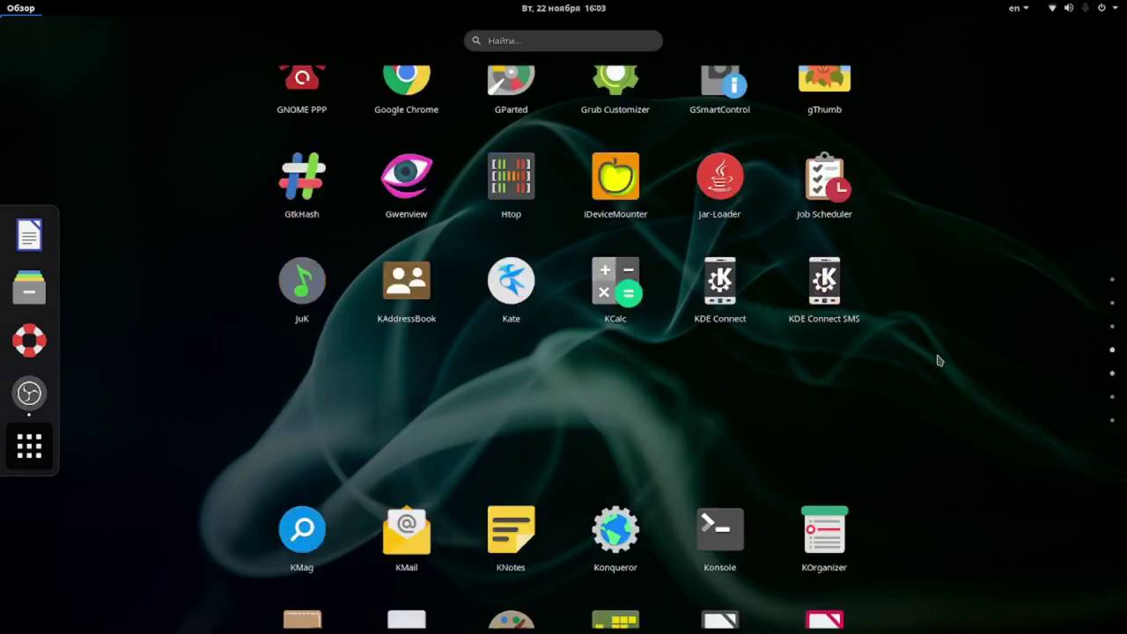
scroll(939, 361, "down", 1)
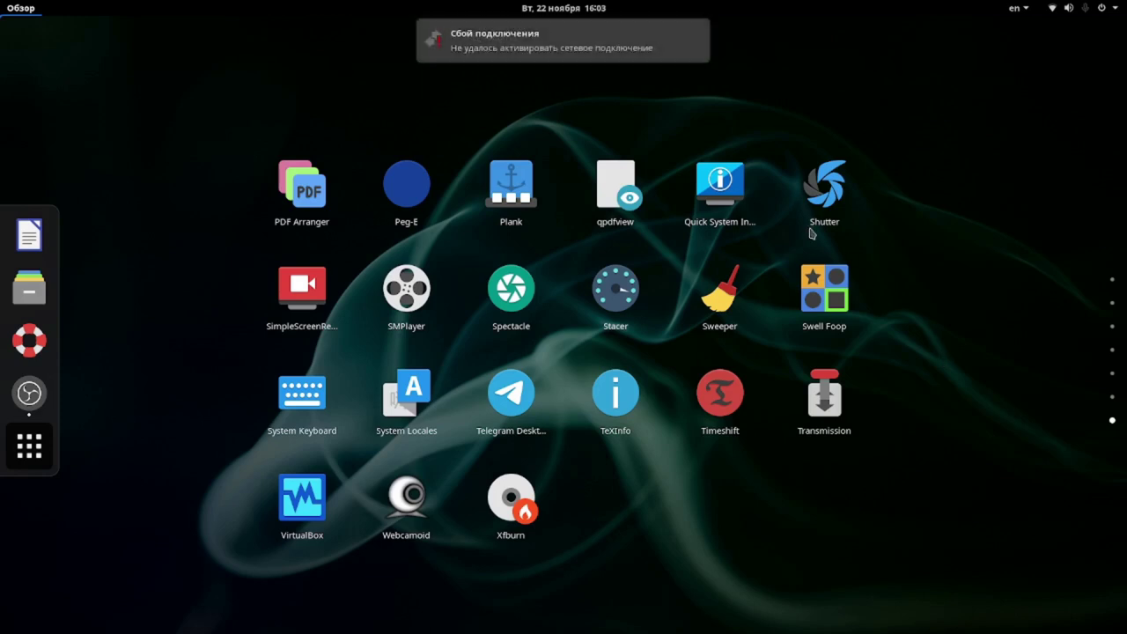
Search the applications for "br" and launch Brave Web Browser.
left_click(561, 39)
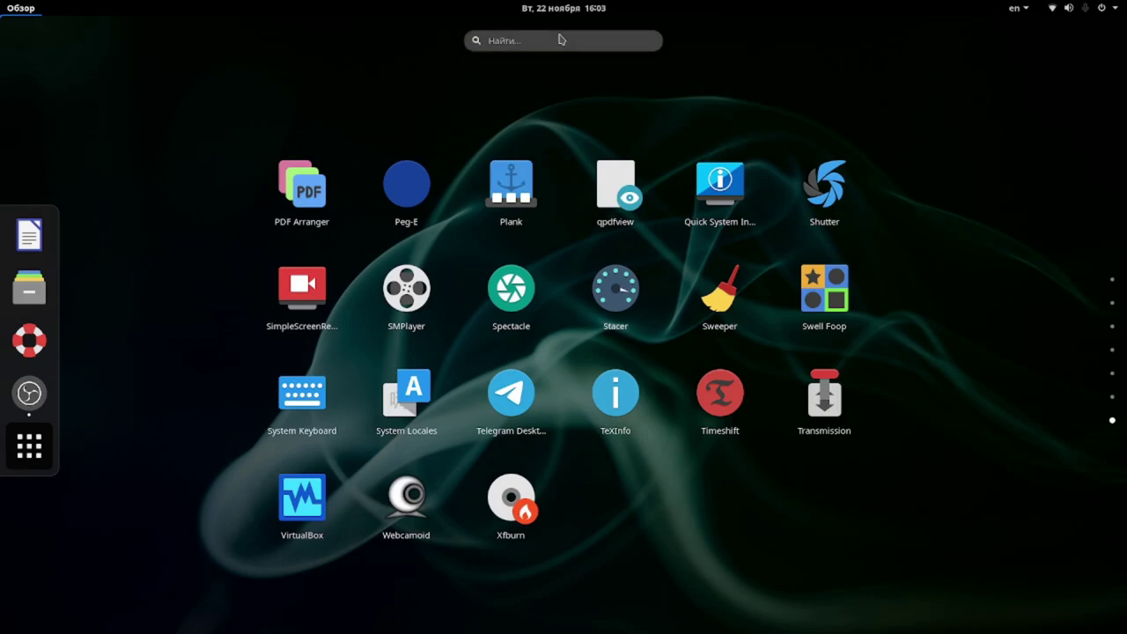
left_click(556, 38)
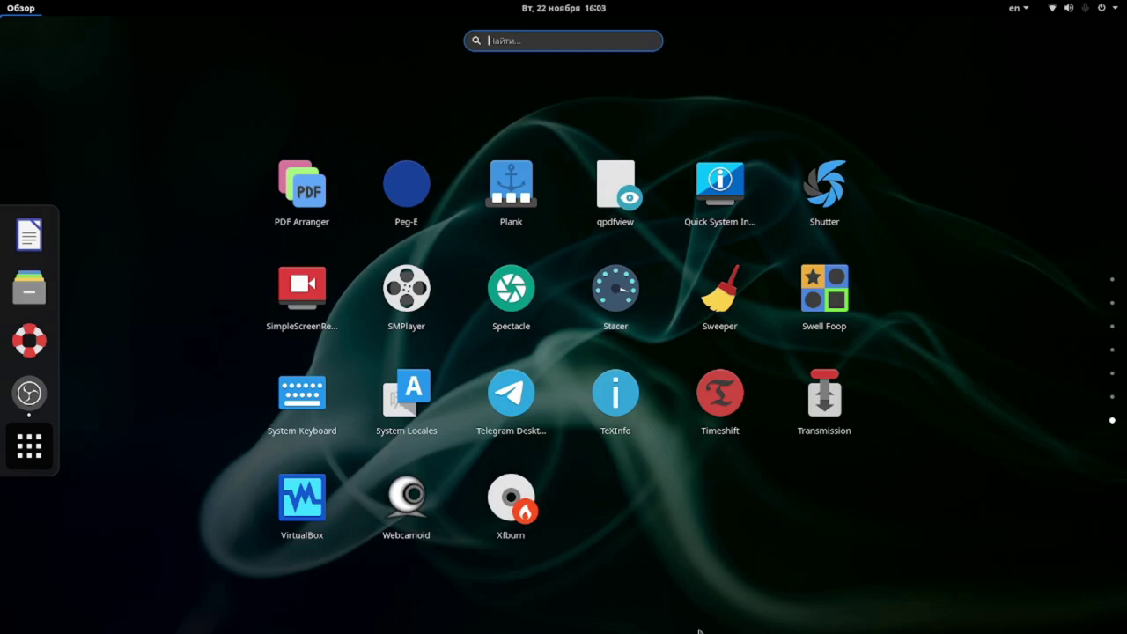
type("b")
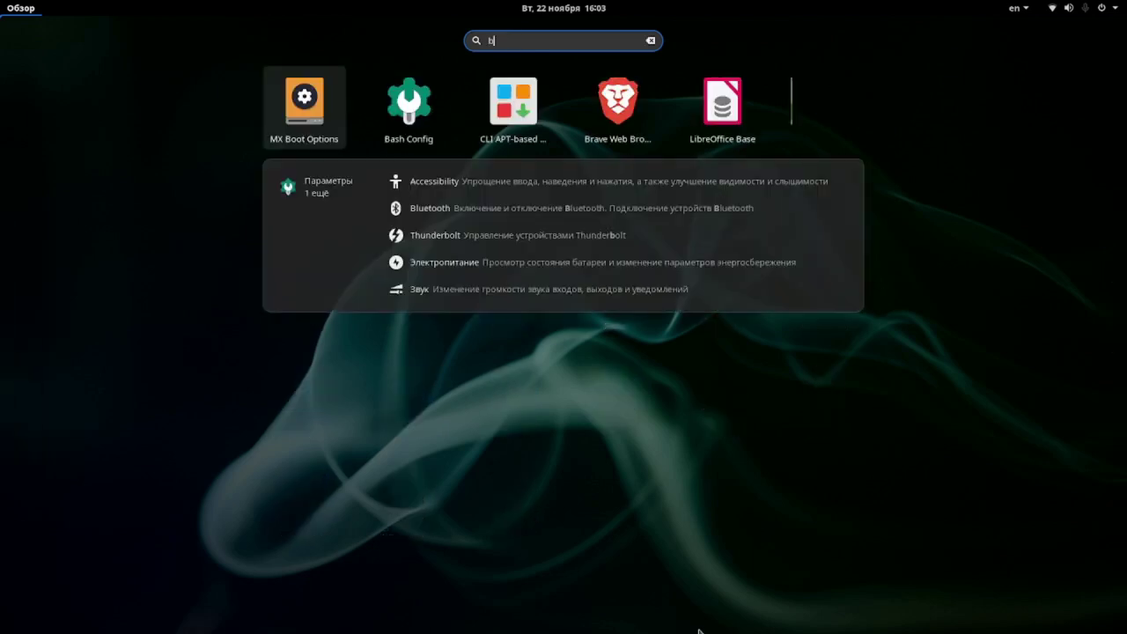
type("r")
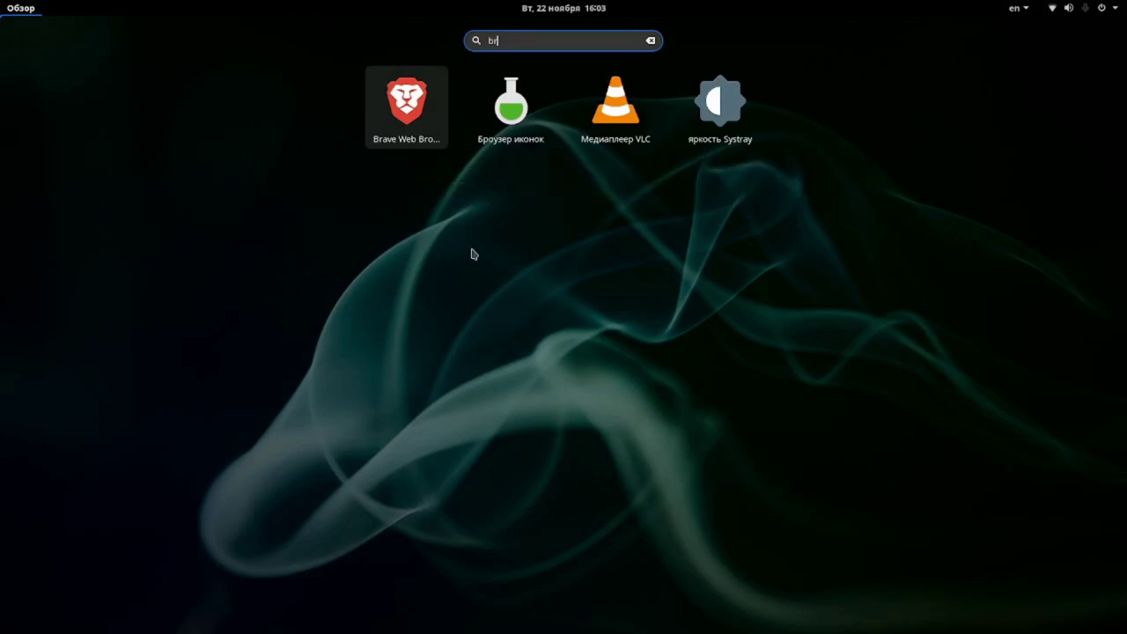
left_click(417, 112)
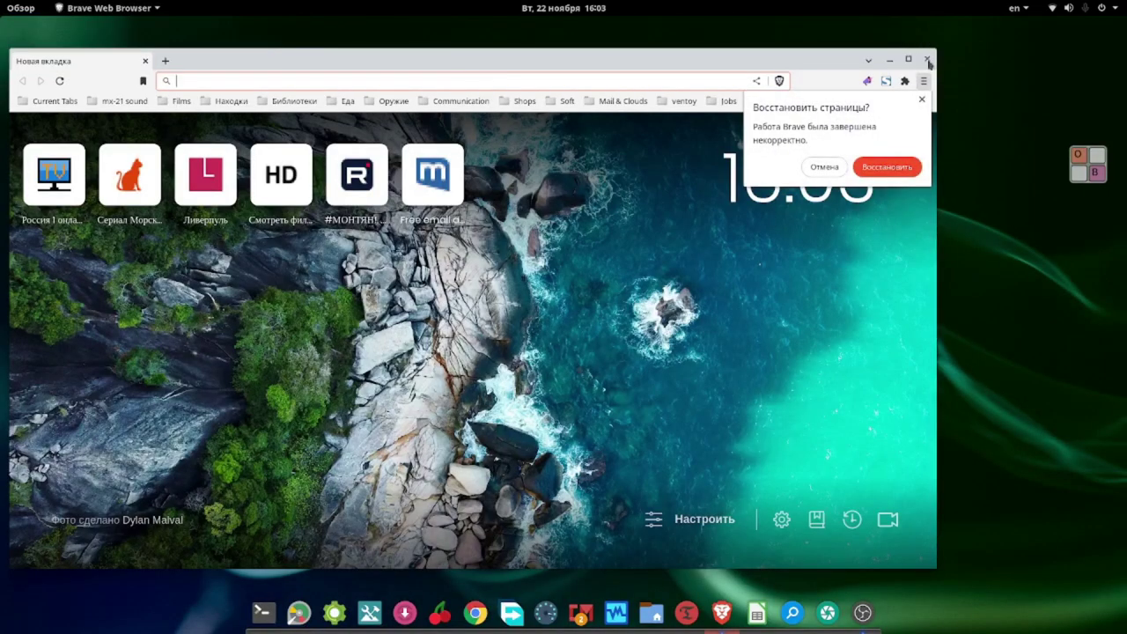
Restore Brave's previously open pages and minimize the browser window.
left_click(898, 168)
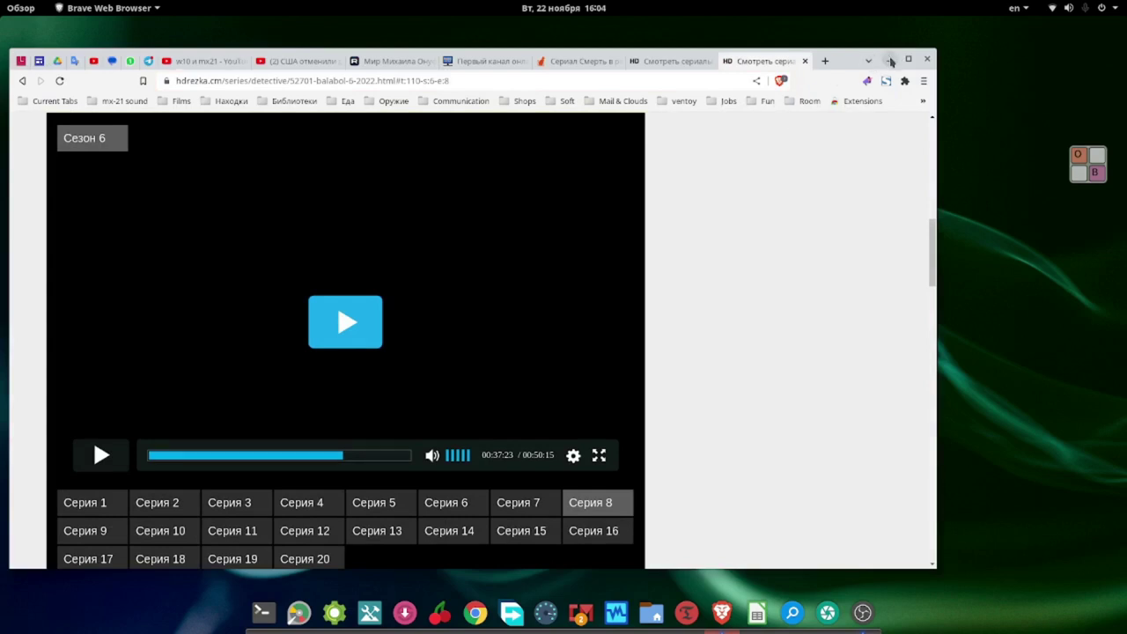
left_click(891, 59)
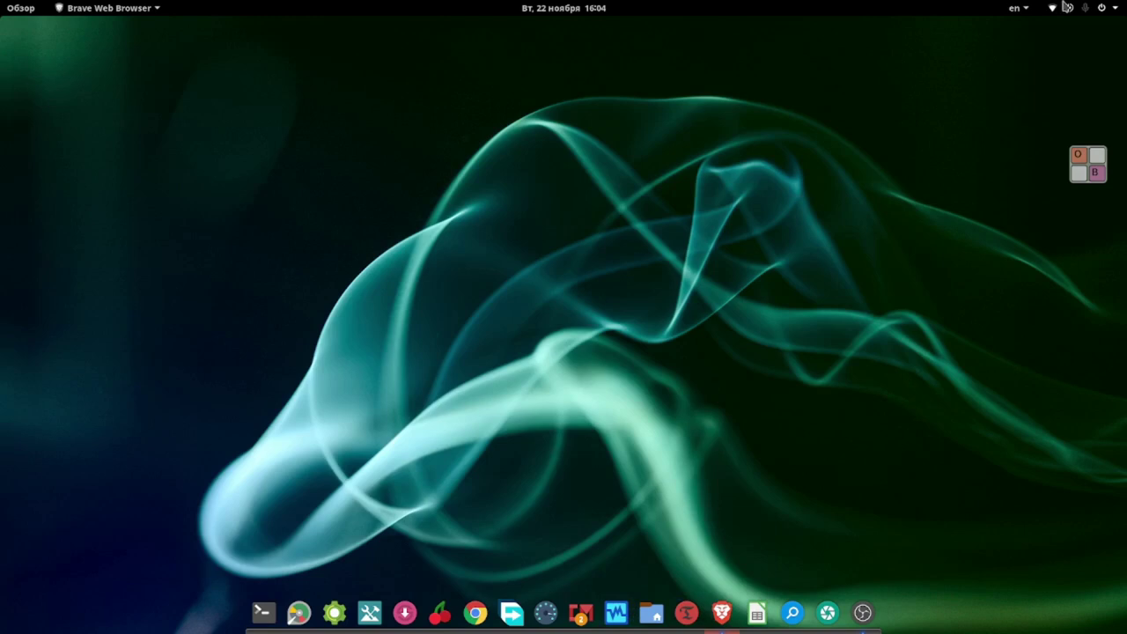
Switch the keyboard layout to Russian and back to English (UK).
left_click(1018, 12)
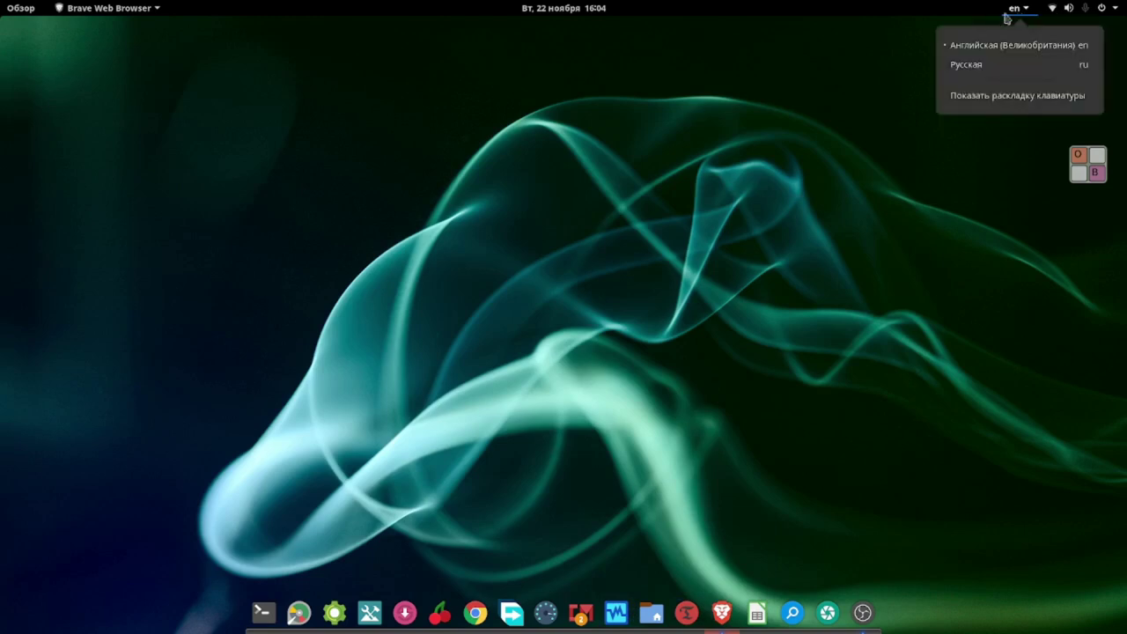
left_click(973, 71)
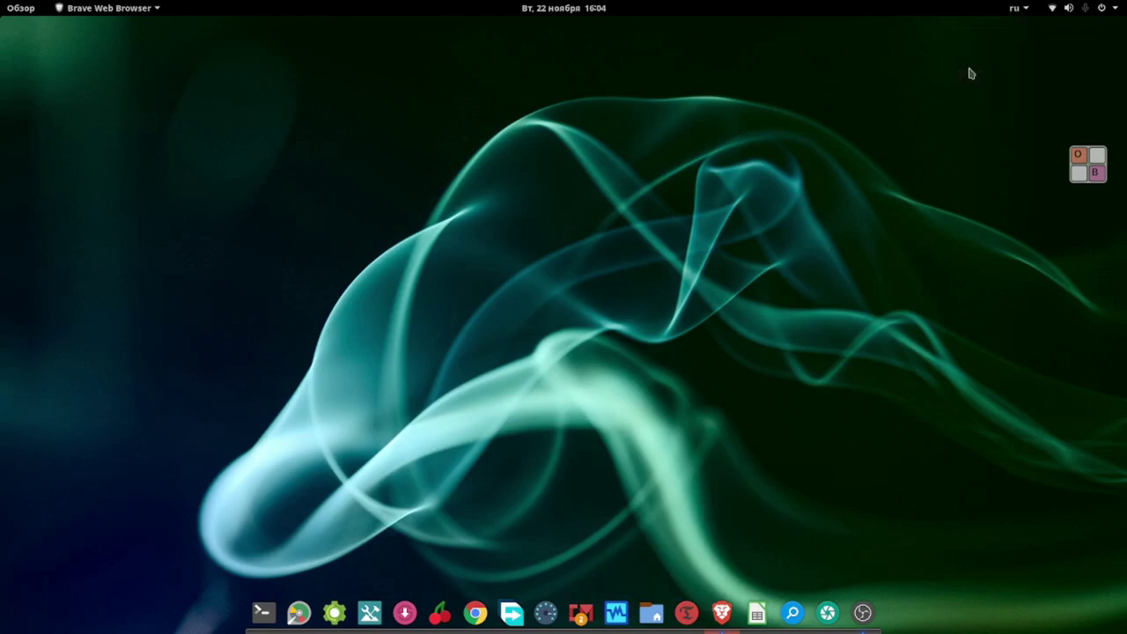
left_click(1024, 14)
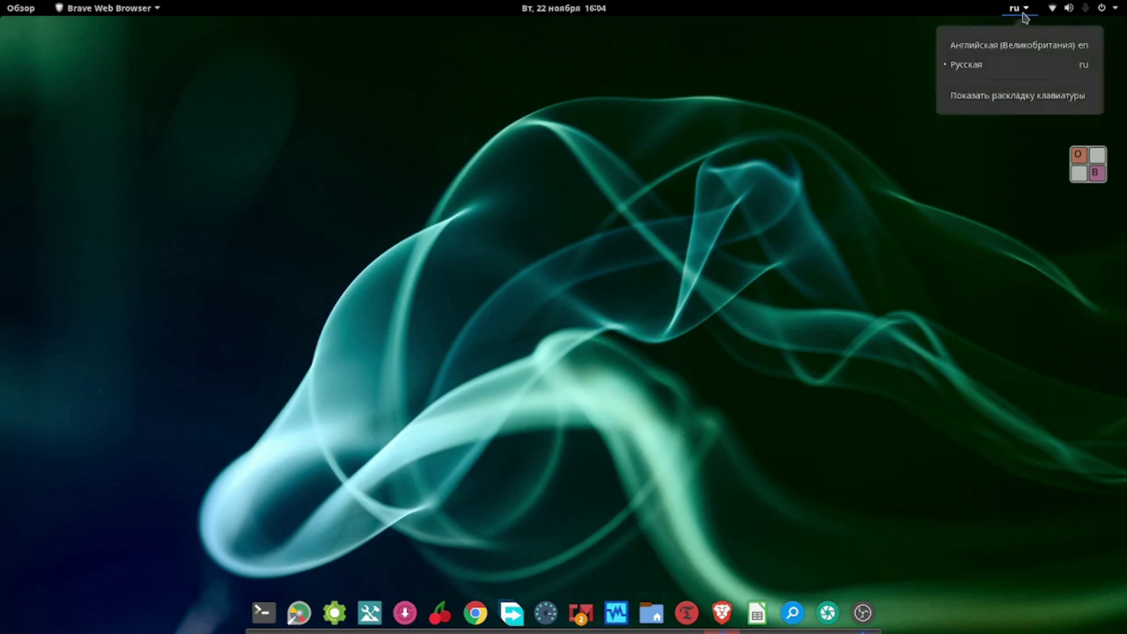
left_click(967, 48)
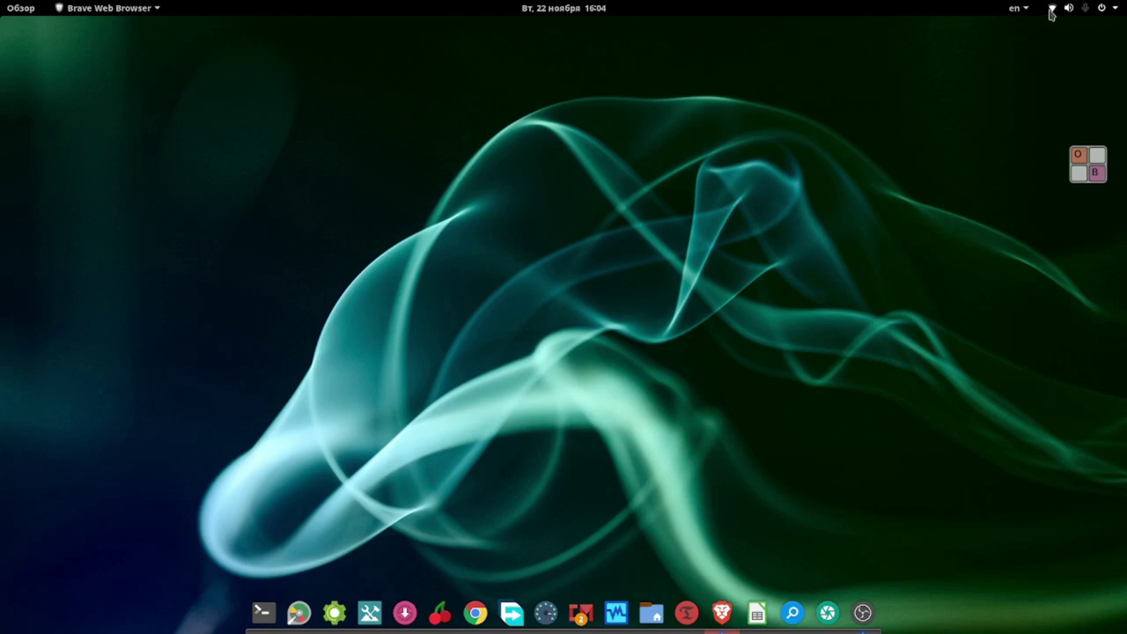
Start the KMag screen magnifier and browse the full application grid to its last page and back again.
left_click(793, 612)
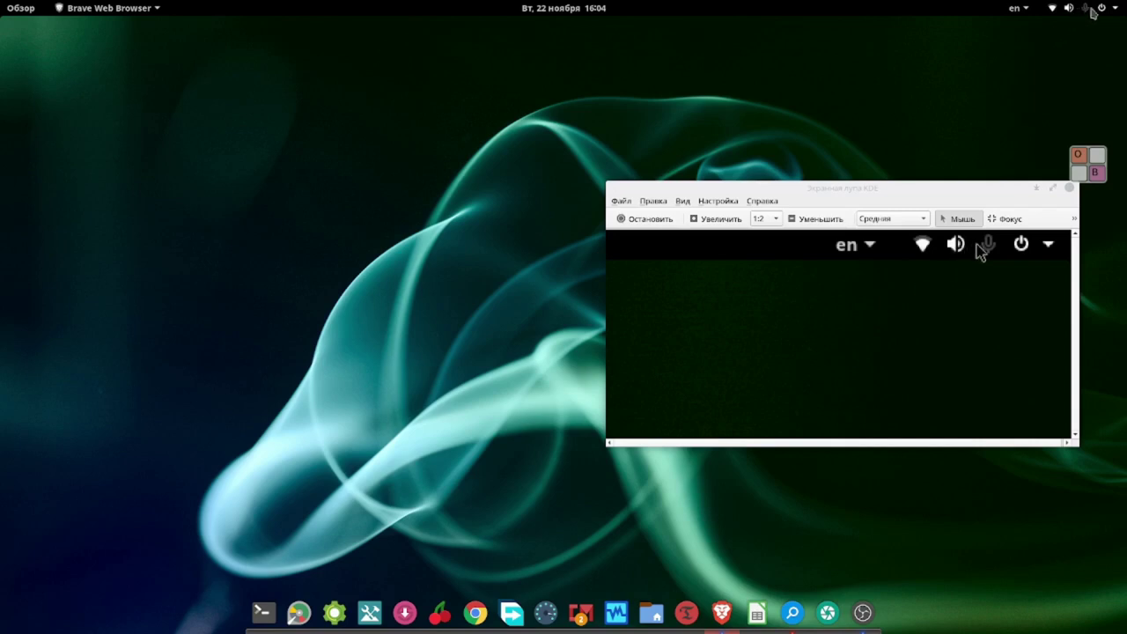
mouse_move(7, 14)
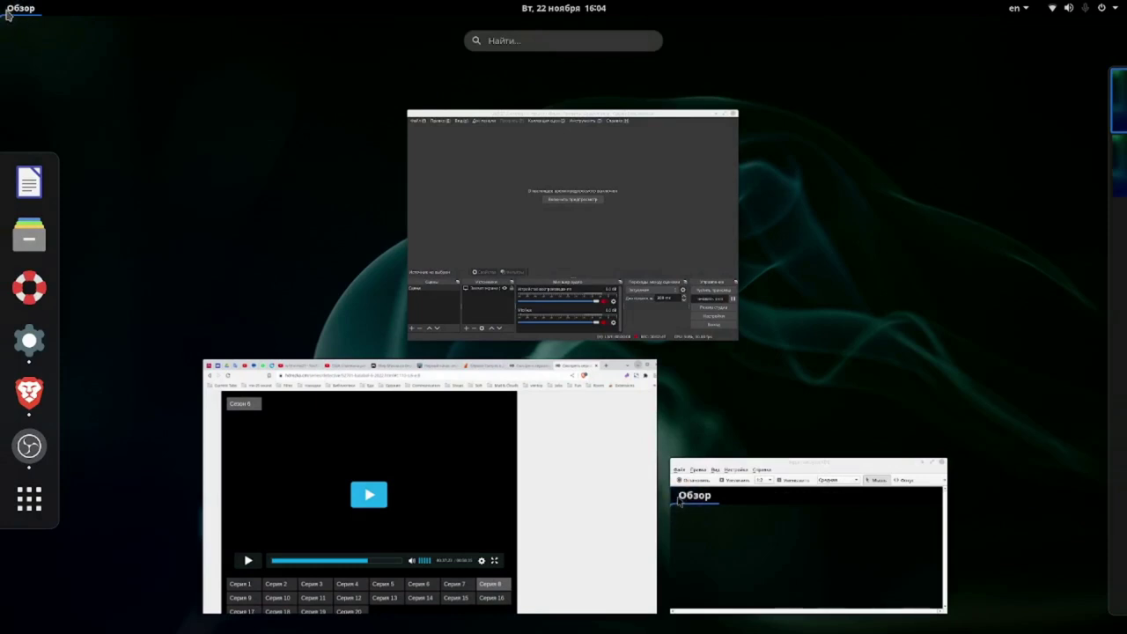
left_click(31, 503)
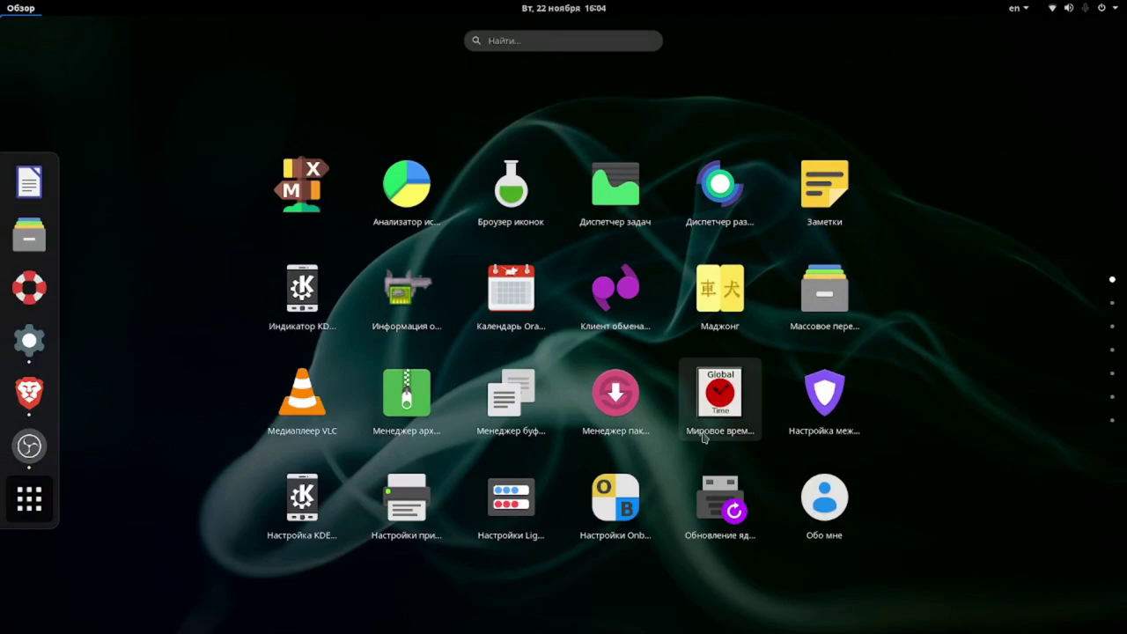
scroll(697, 427, "down", 2)
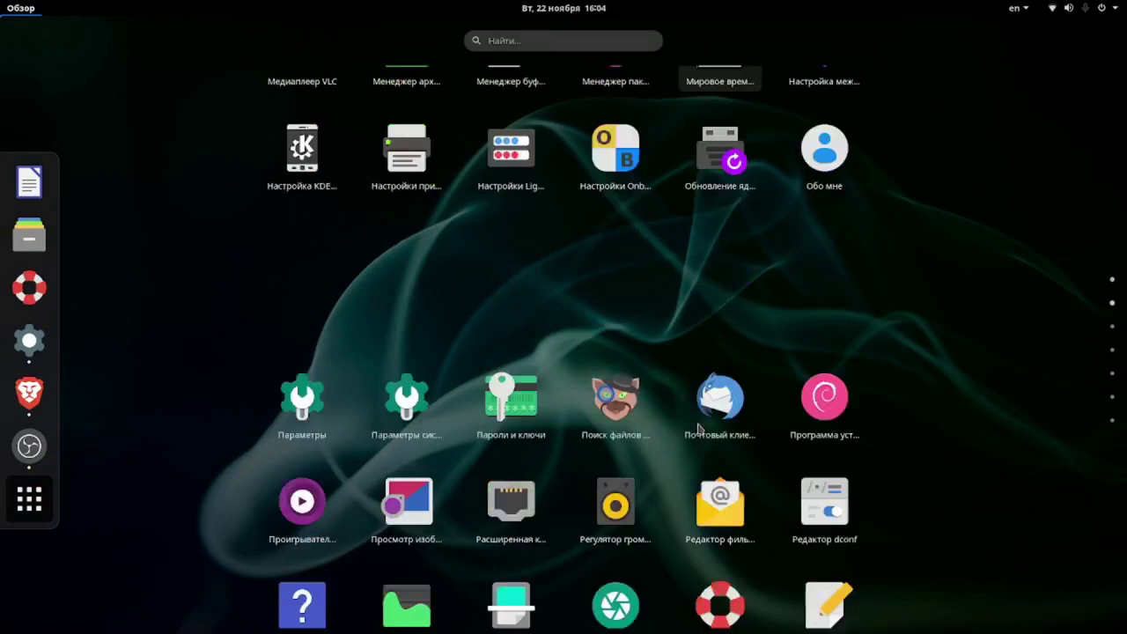
scroll(701, 426, "down", 2)
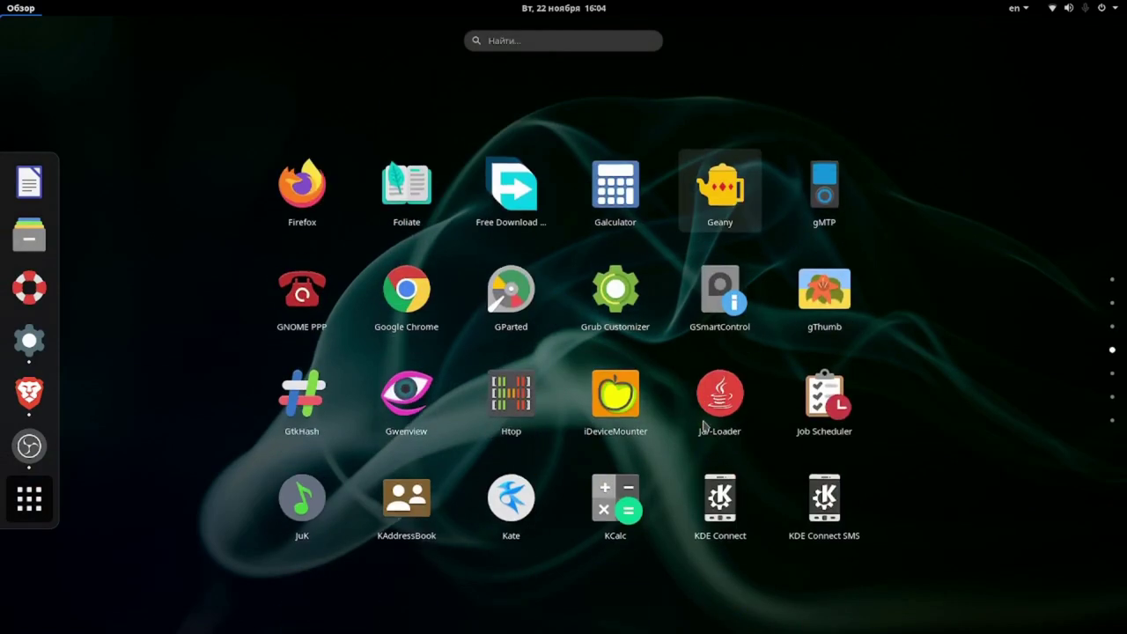
scroll(703, 425, "down", 2)
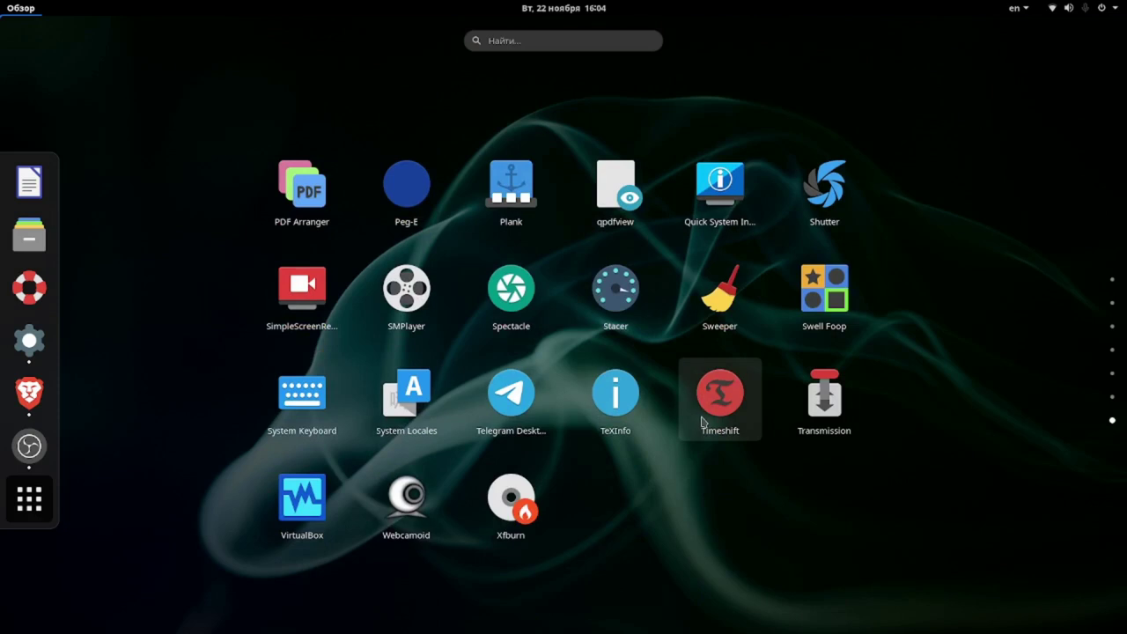
scroll(702, 422, "up", 3)
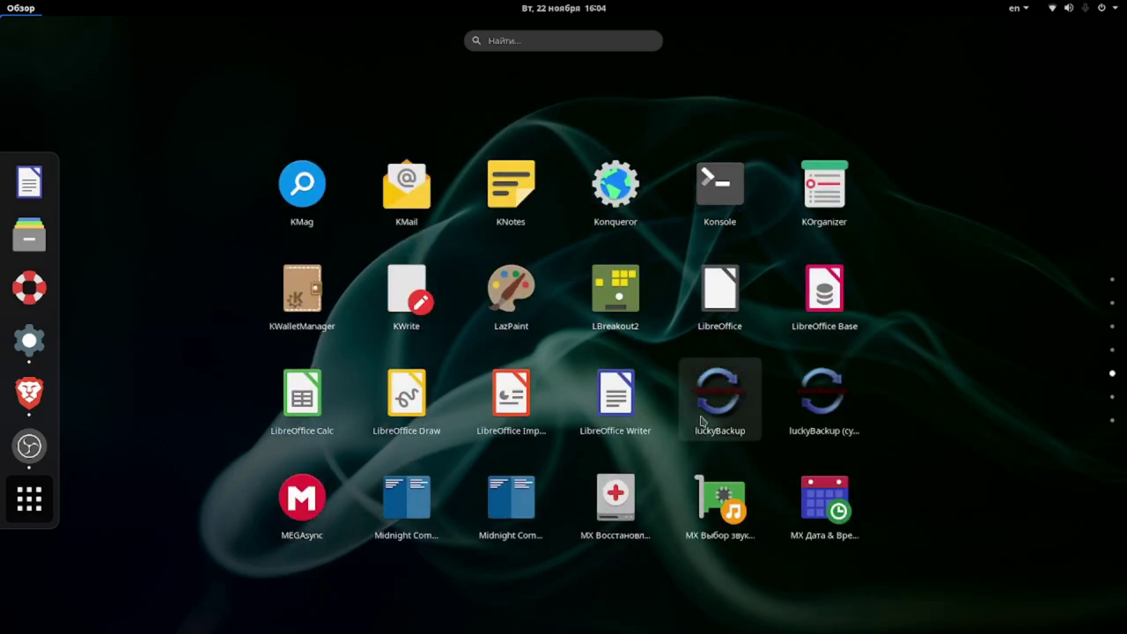
scroll(702, 422, "up", 1)
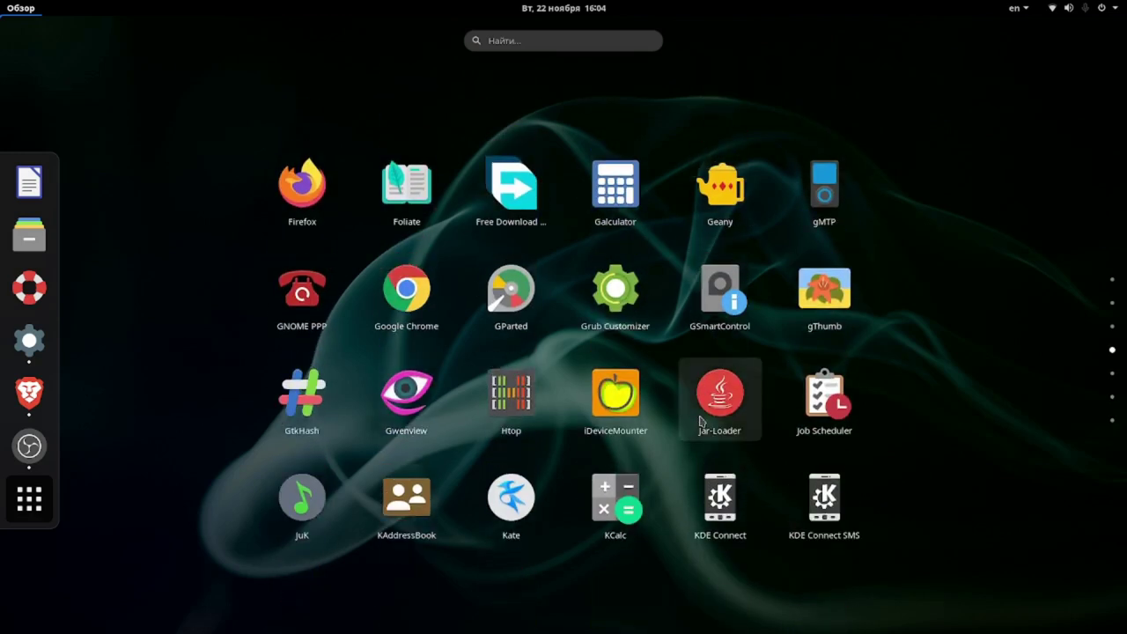
scroll(702, 422, "up", 1)
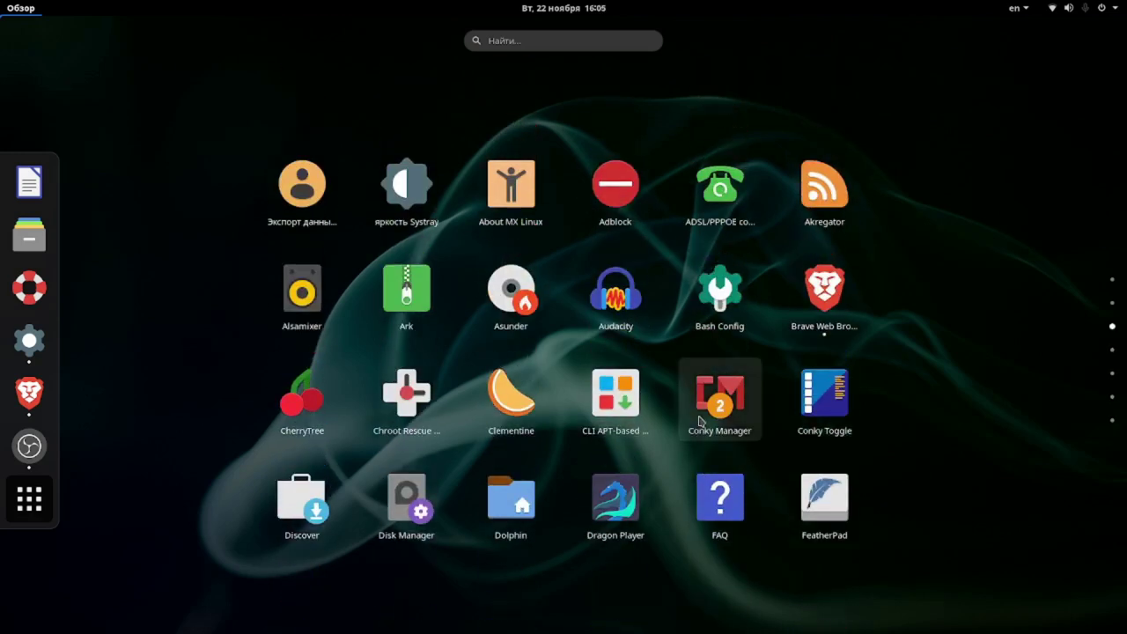
scroll(701, 421, "up", 2)
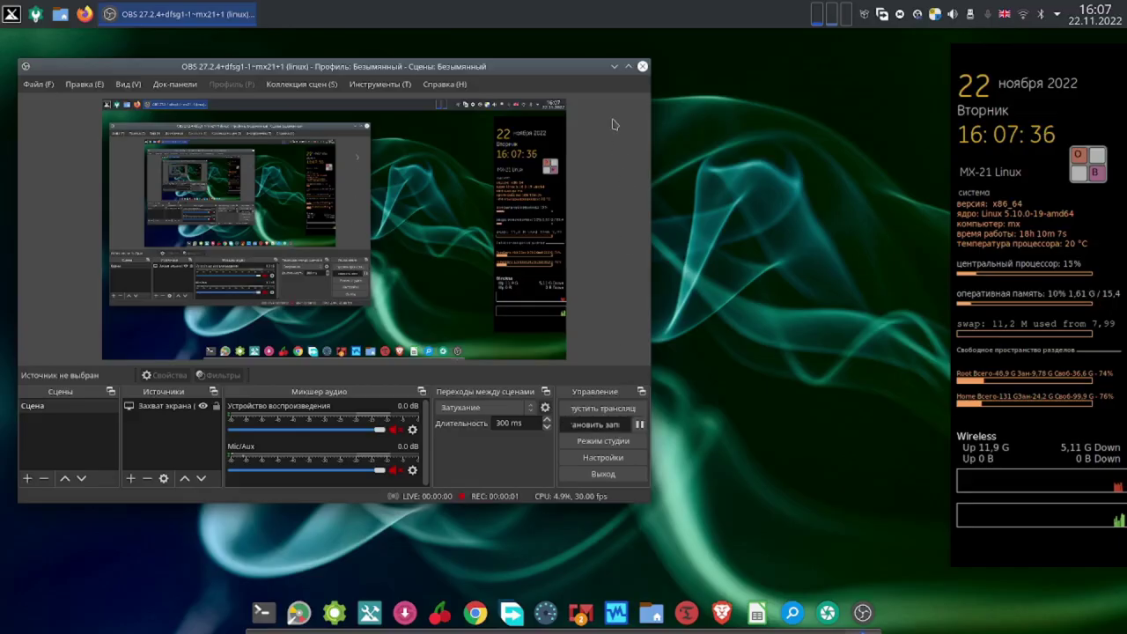
Minimize the OBS window, look over the application menu's categories, and close the menu.
left_click(615, 67)
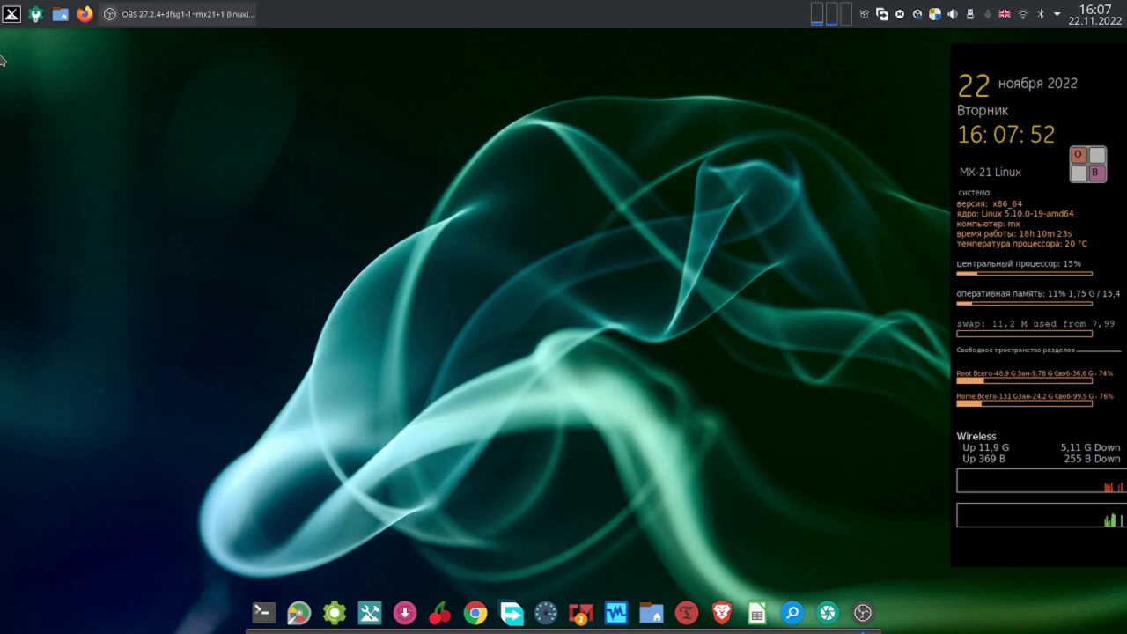
left_click(10, 18)
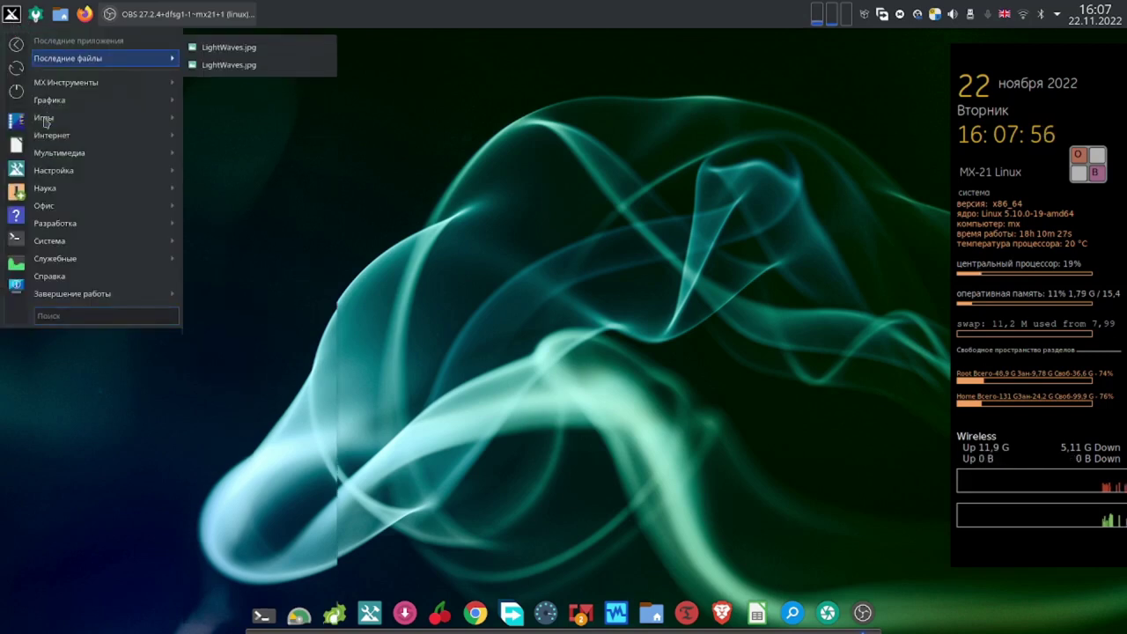
mouse_move(47, 141)
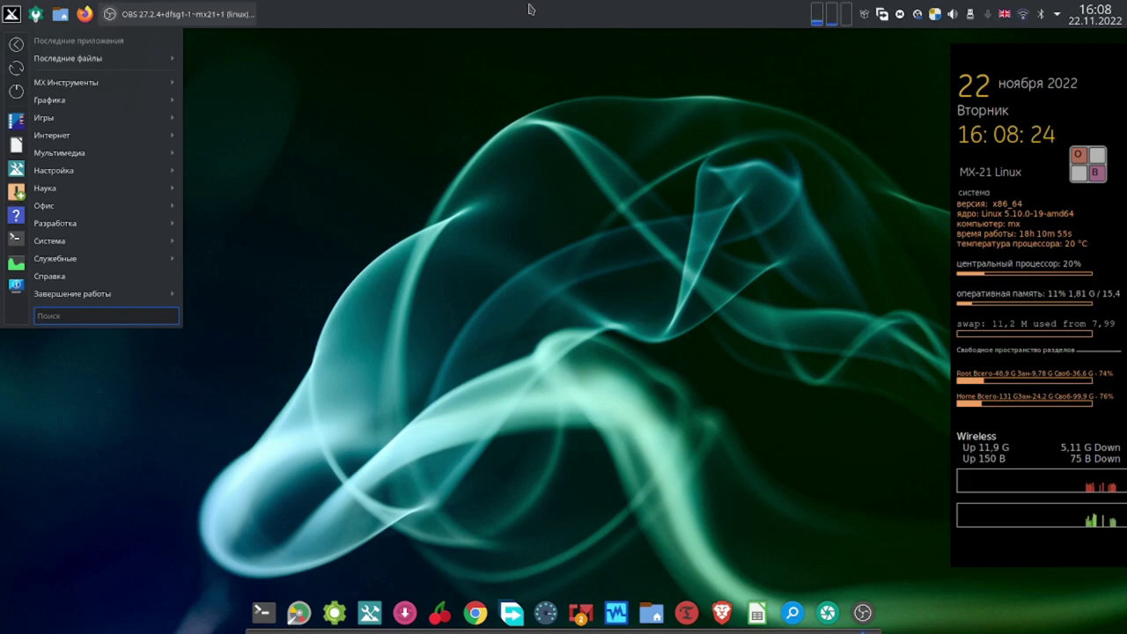
left_click(661, 396)
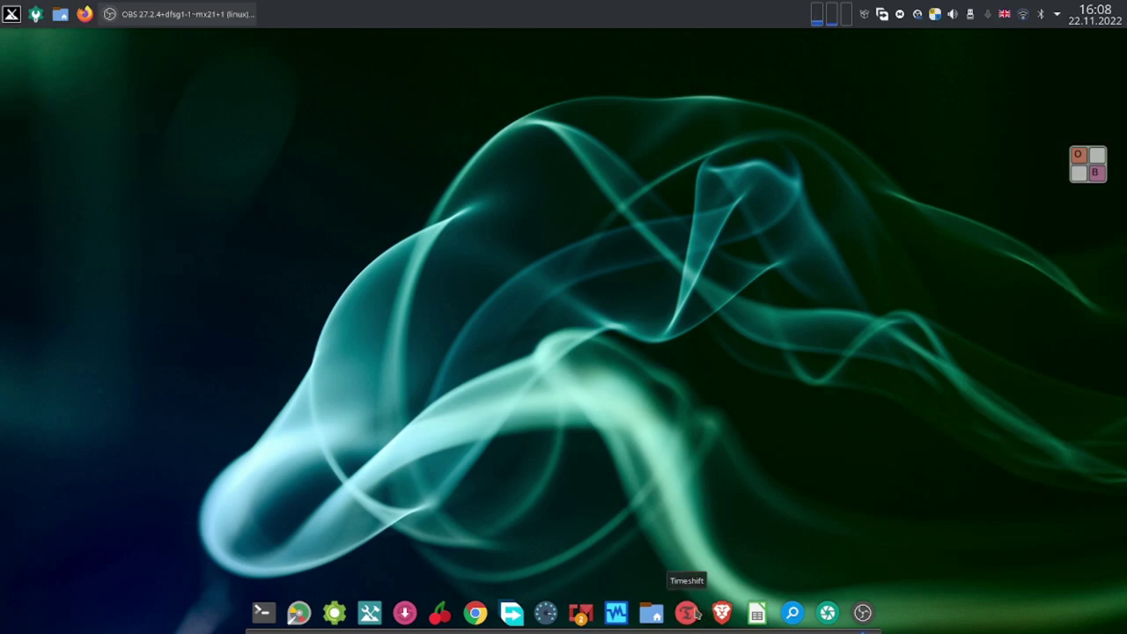
Launch Conky Manager and select the ~/.conky/mx-21.conkyrc widget in the widget list.
left_click(582, 617)
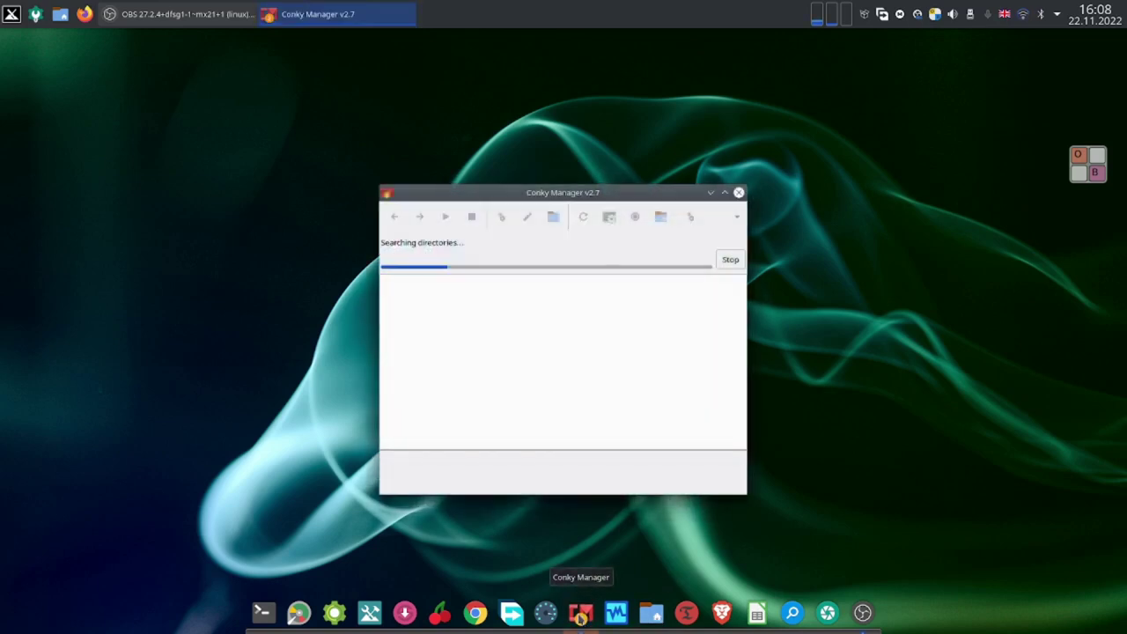
scroll(539, 334, "down", 10)
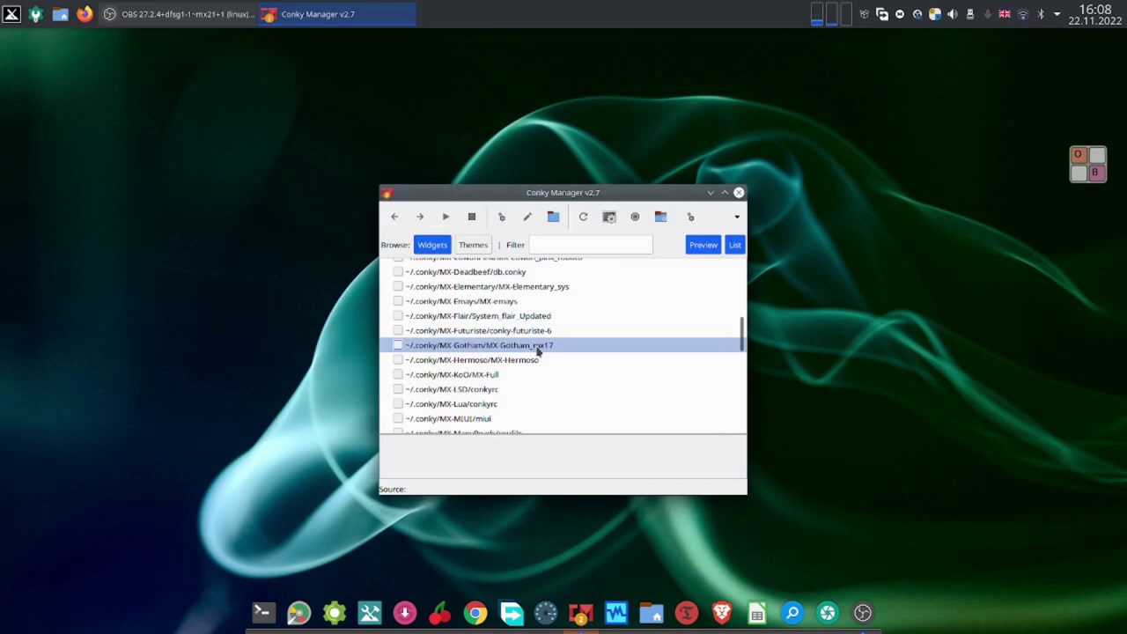
scroll(555, 366, "down", 4)
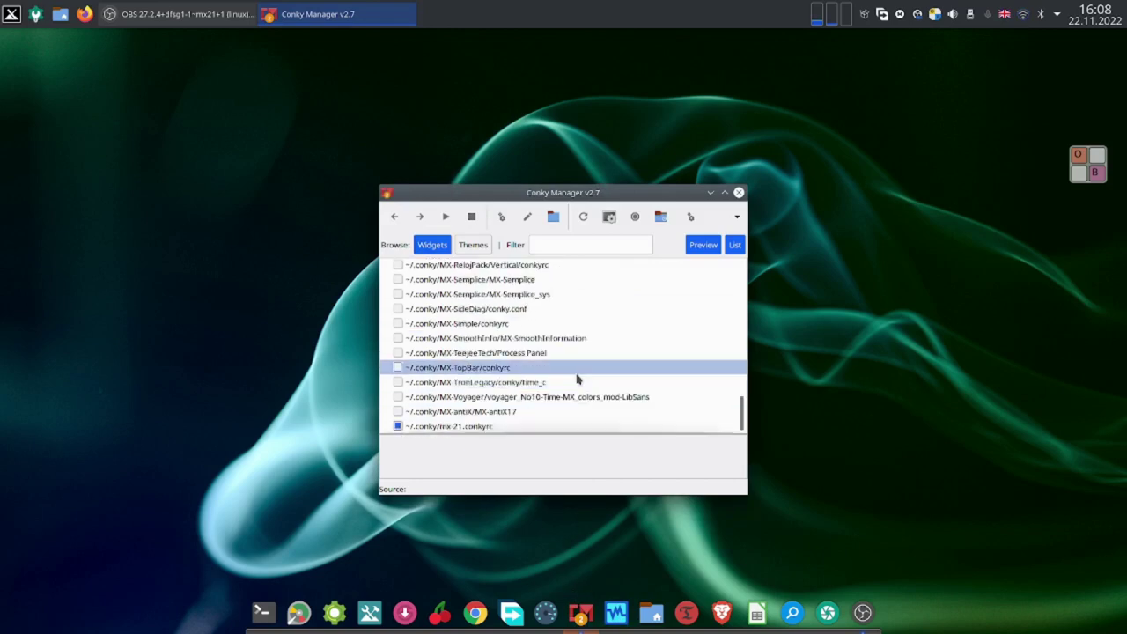
left_click(540, 426)
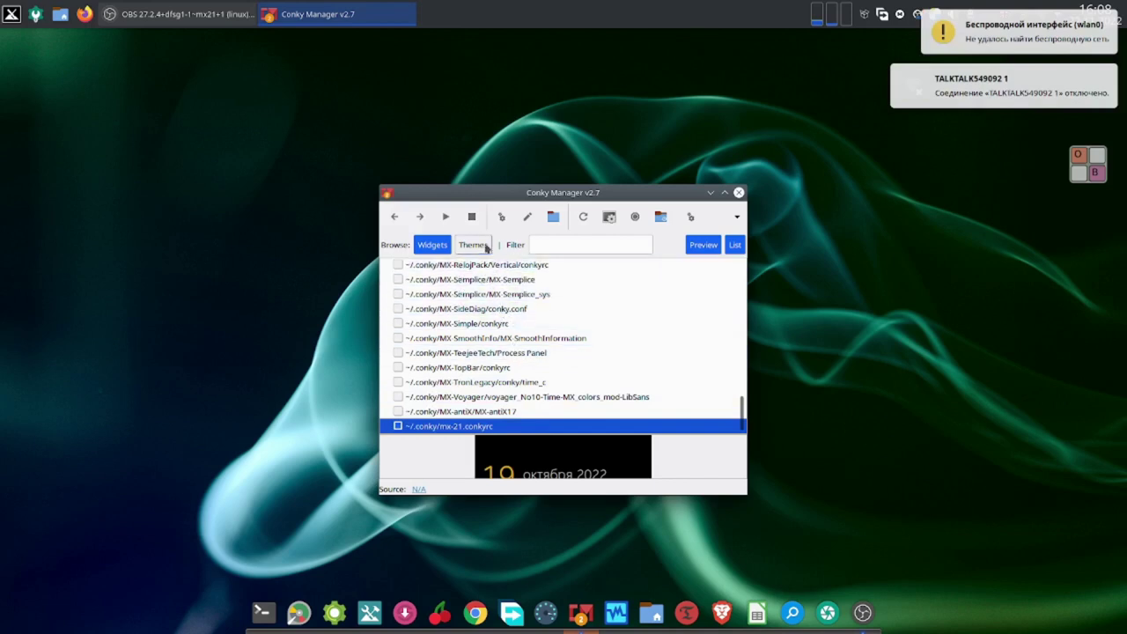
Open the selected widget's transparency settings for editing and start KMag, placing the two windows side by side.
left_click(498, 216)
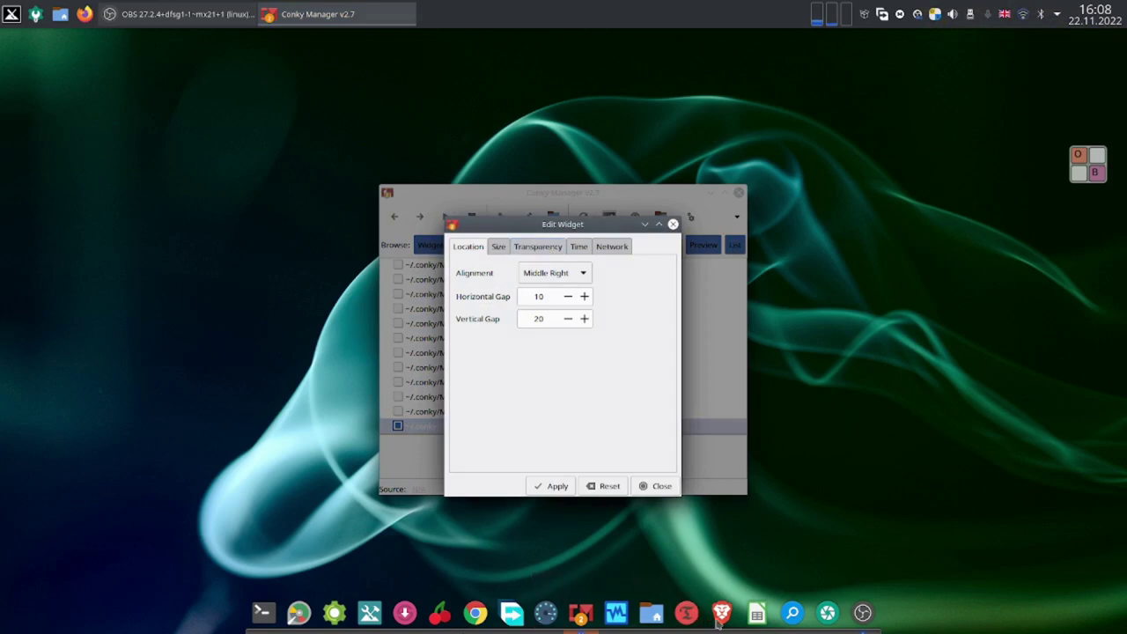
left_click(792, 613)
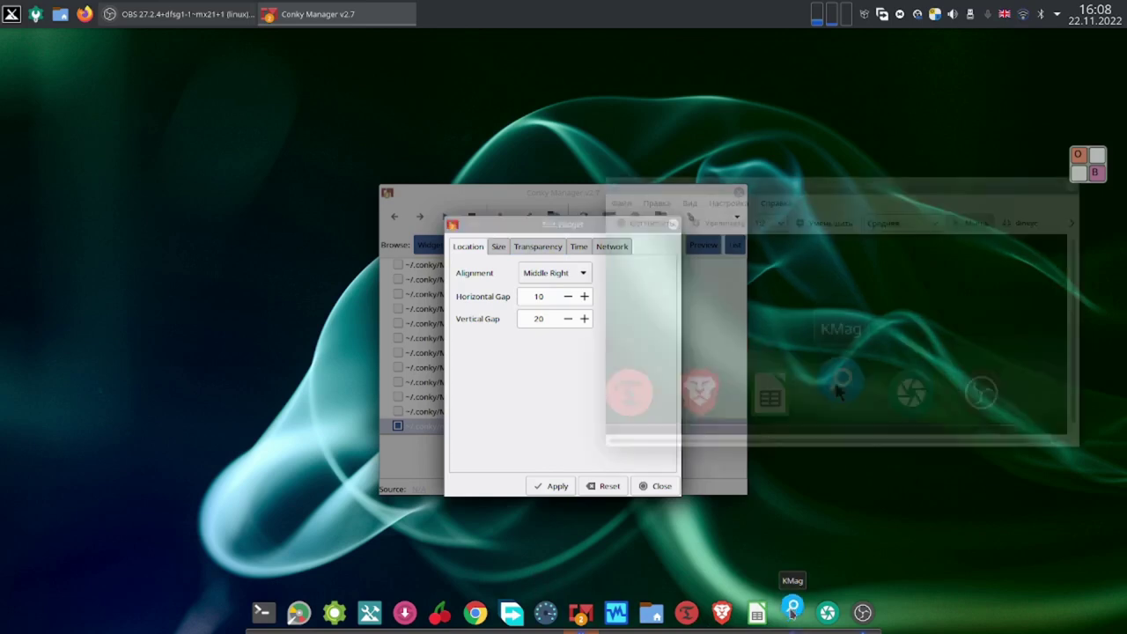
left_click_drag(495, 229, 319, 160)
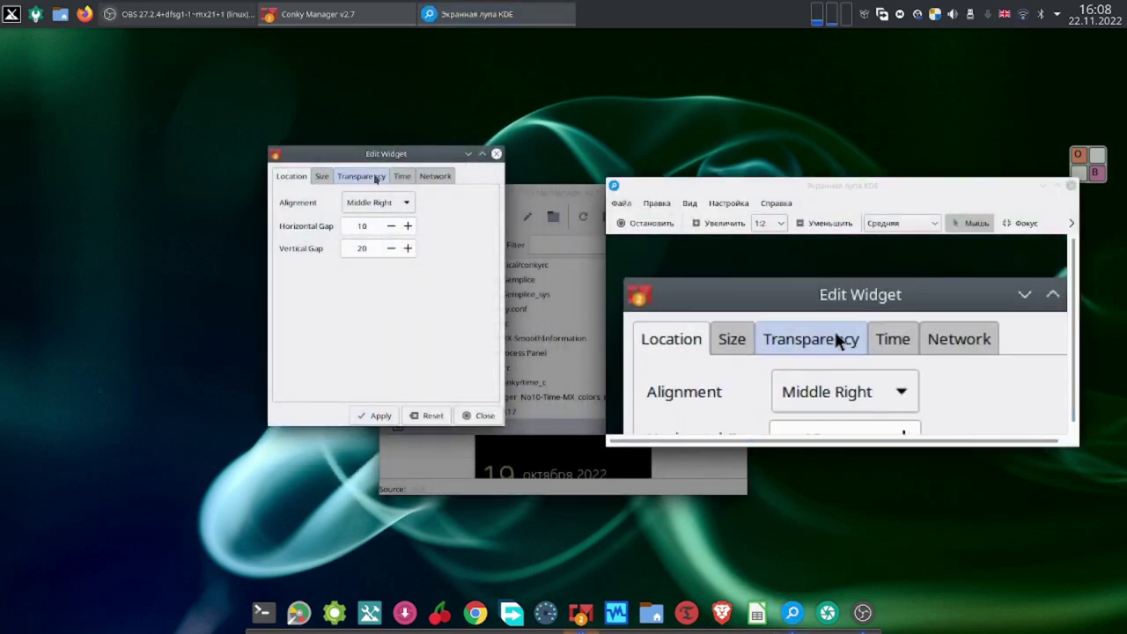
left_click(375, 177)
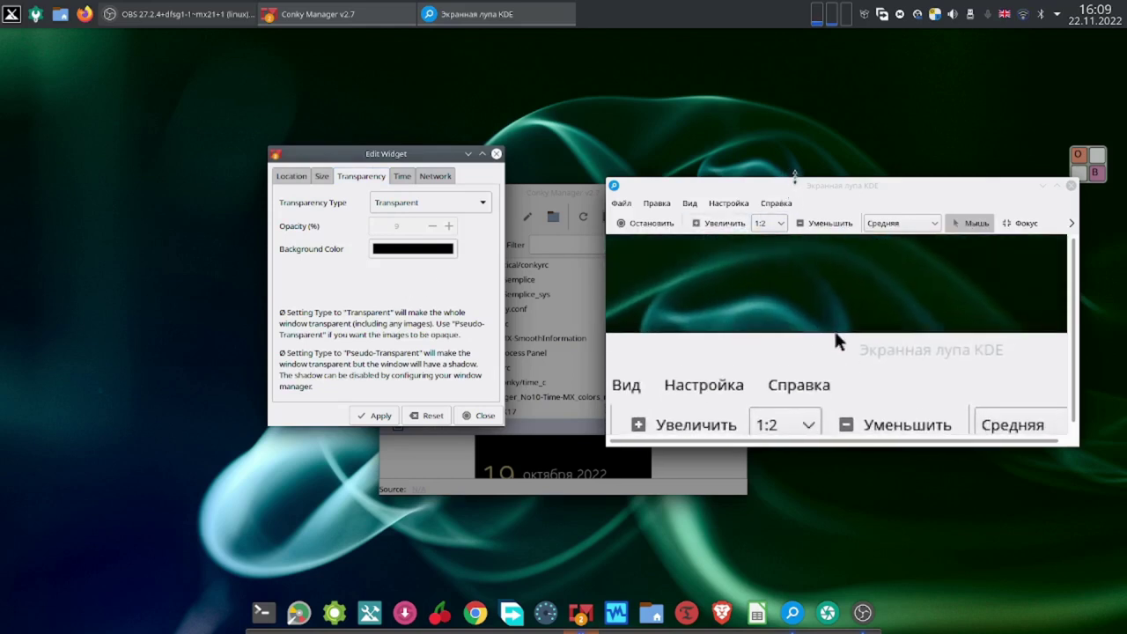
left_click_drag(794, 174, 640, 64)
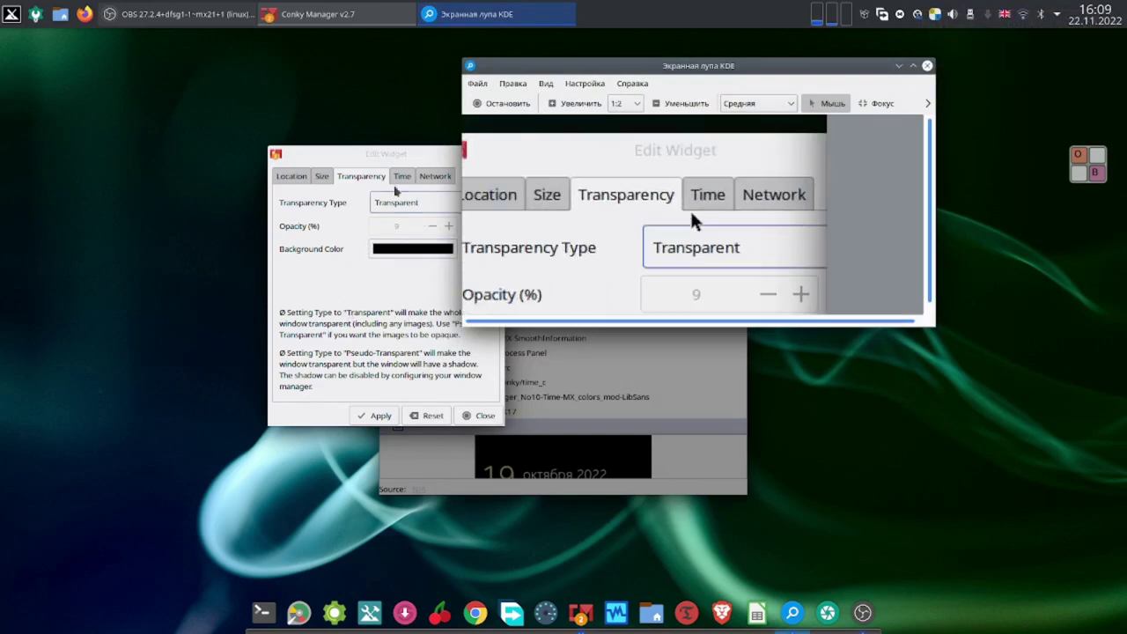
left_click_drag(394, 154, 306, 104)
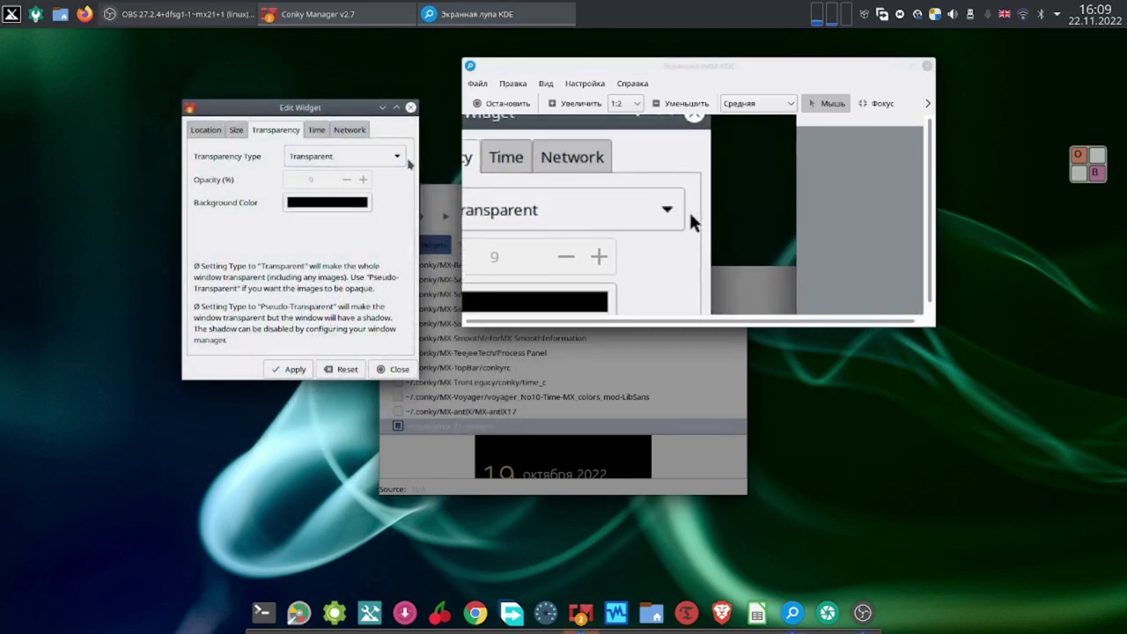
Set the widget's transparency type to Pseudo-Transparent and apply it.
left_click(399, 162)
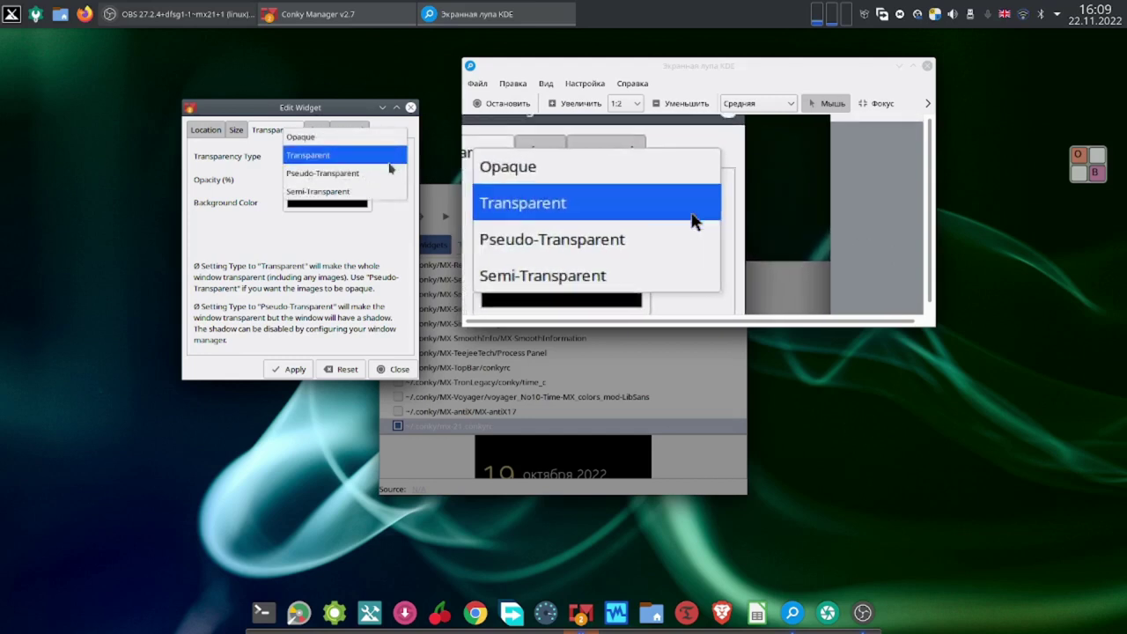
left_click(376, 174)
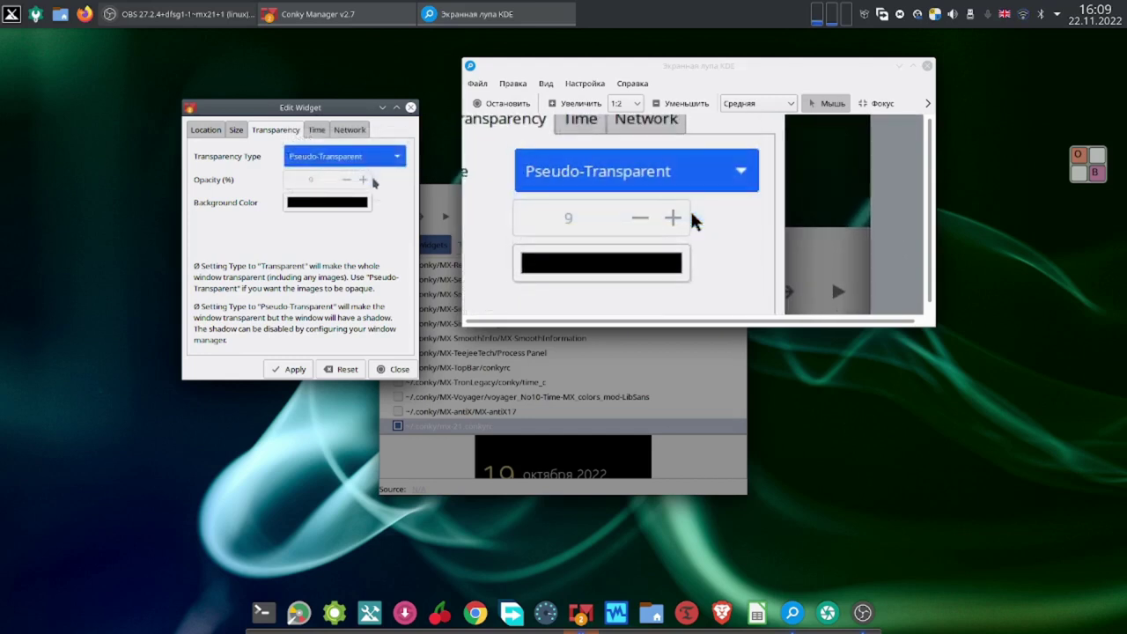
left_click(291, 372)
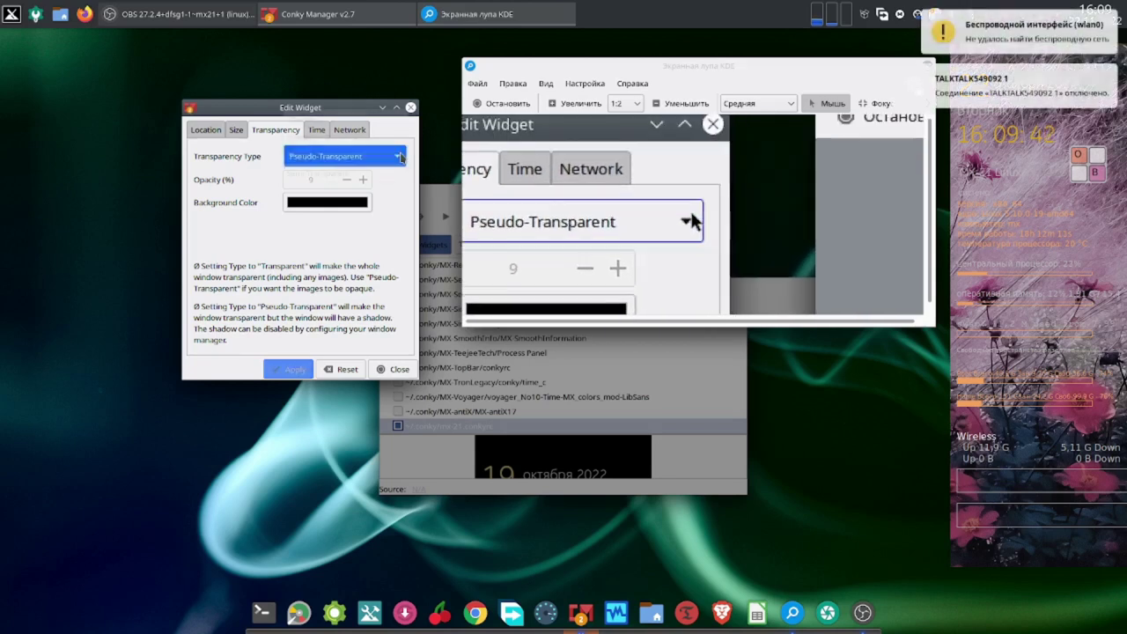
Change the widget's transparency type to Semi-Transparent and apply it.
left_click(400, 156)
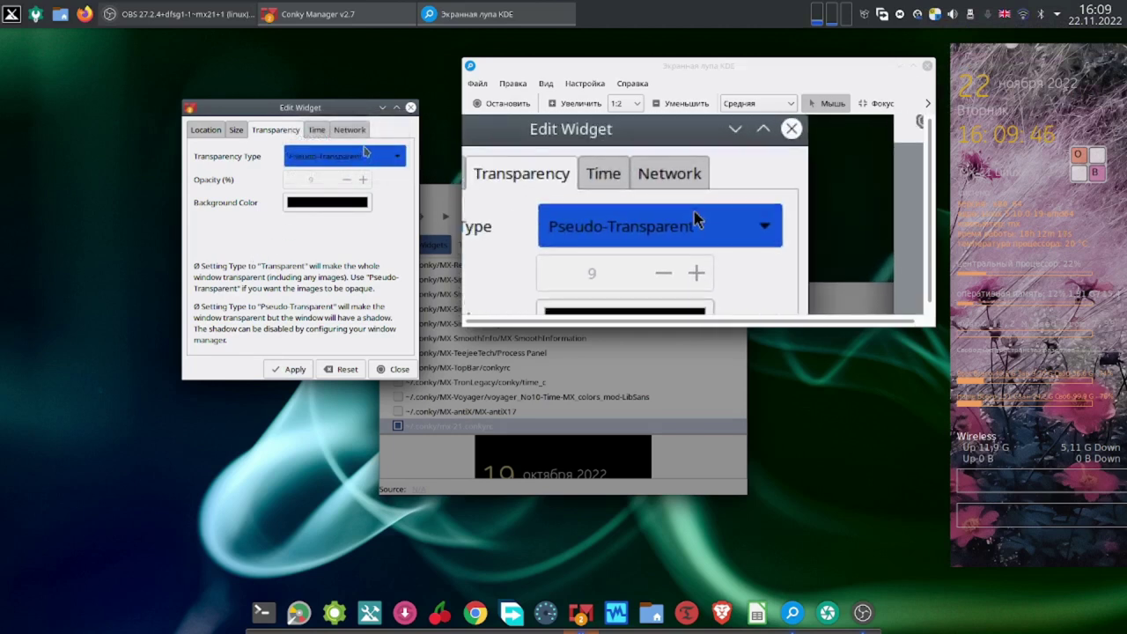
left_click(357, 157)
left_click(361, 156)
left_click(363, 158)
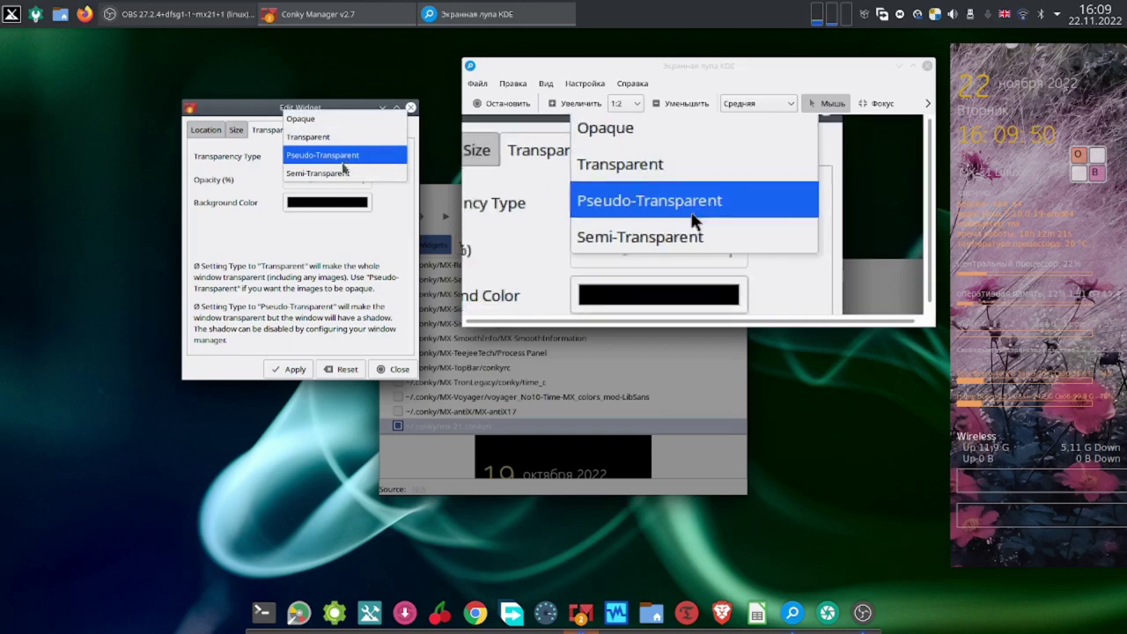
left_click(330, 180)
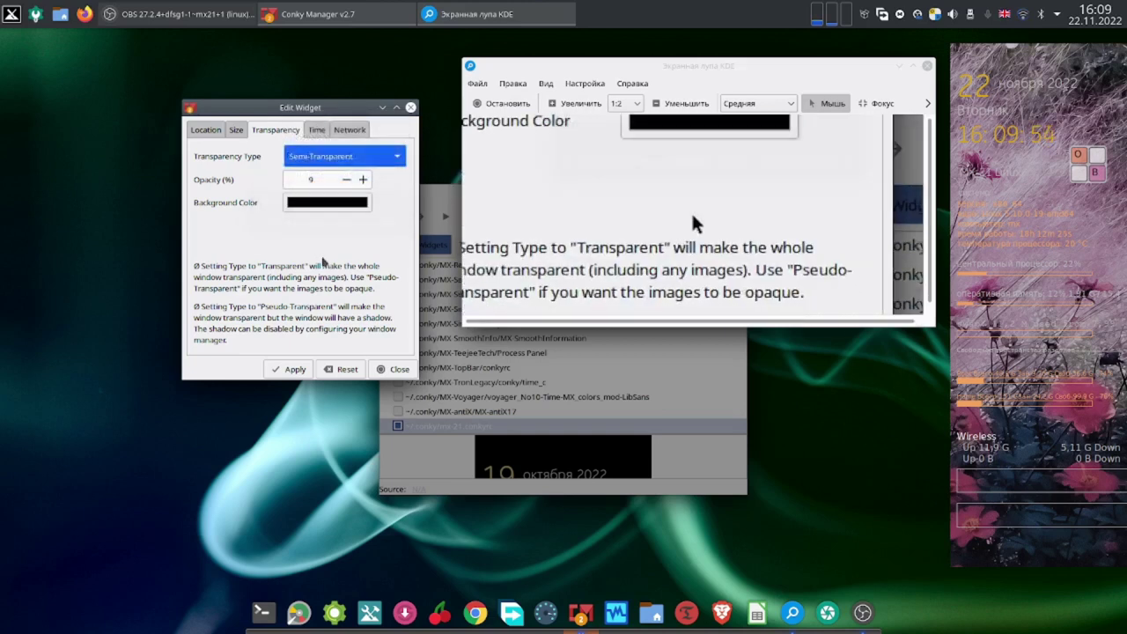
left_click(294, 369)
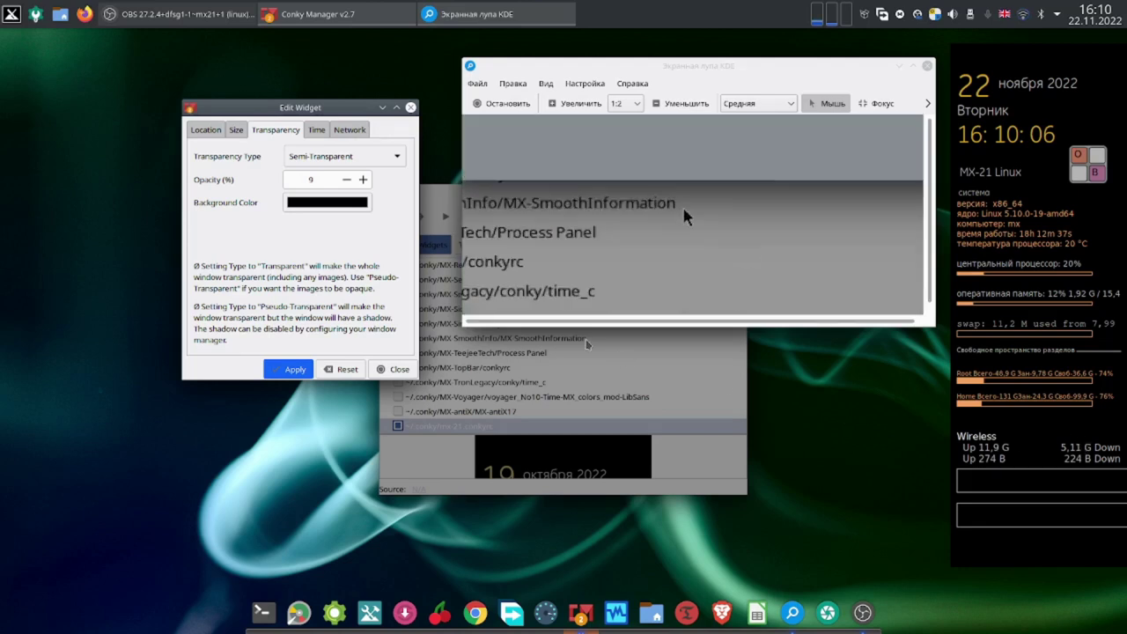
Switch the widget's transparency type to Transparent and apply it.
left_click(315, 158)
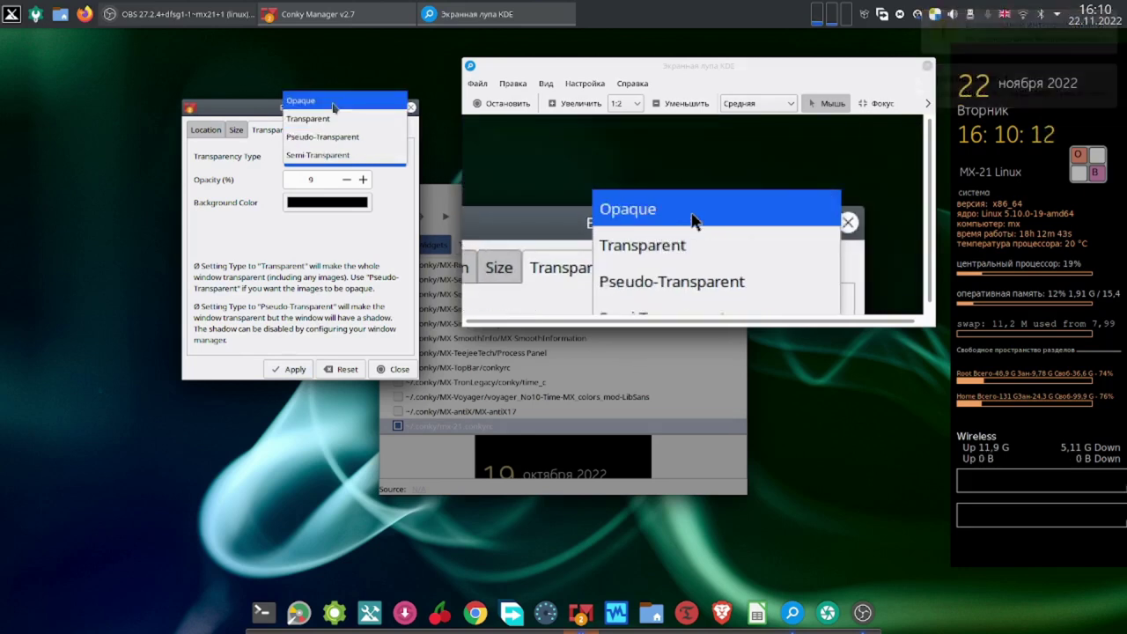
left_click(333, 118)
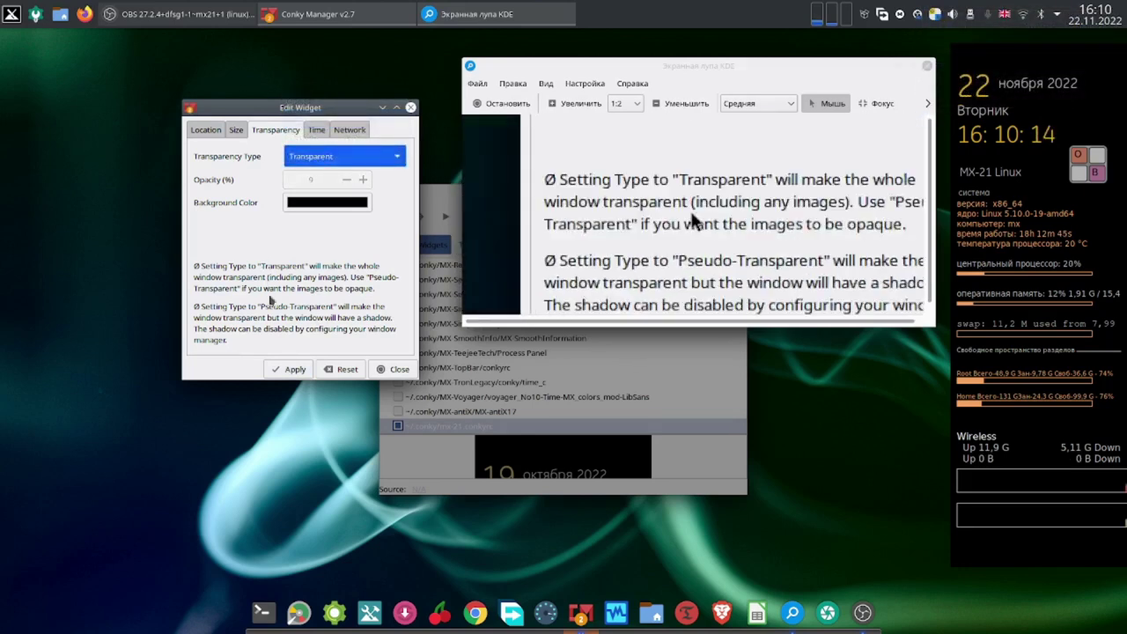
left_click(289, 371)
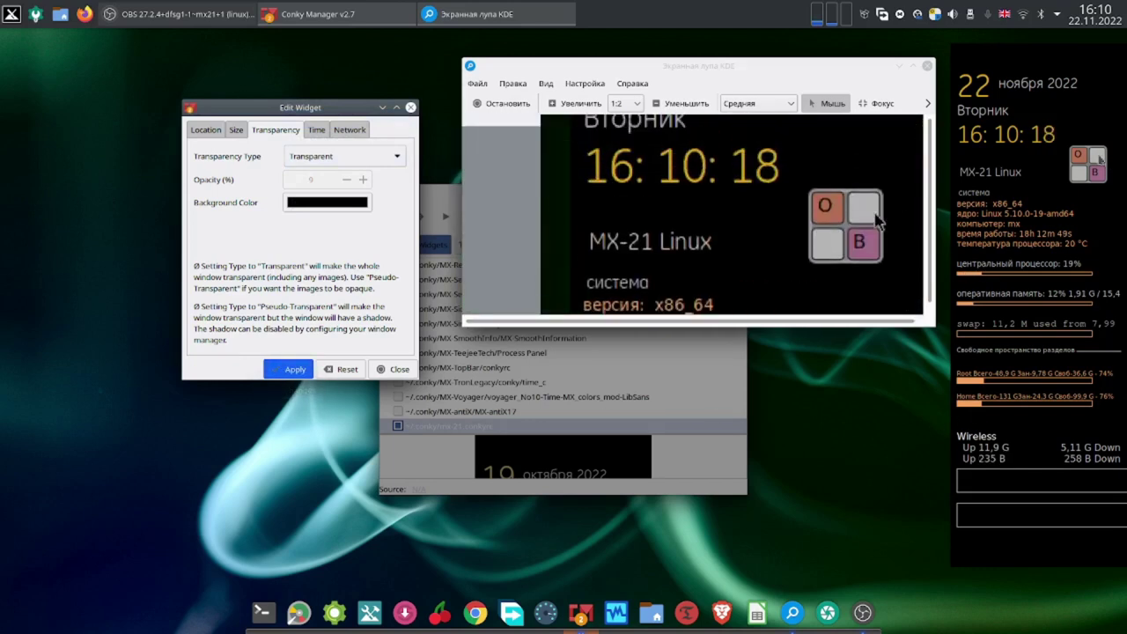
Set the widget's transparency type to Opaque and apply it.
left_click(293, 160)
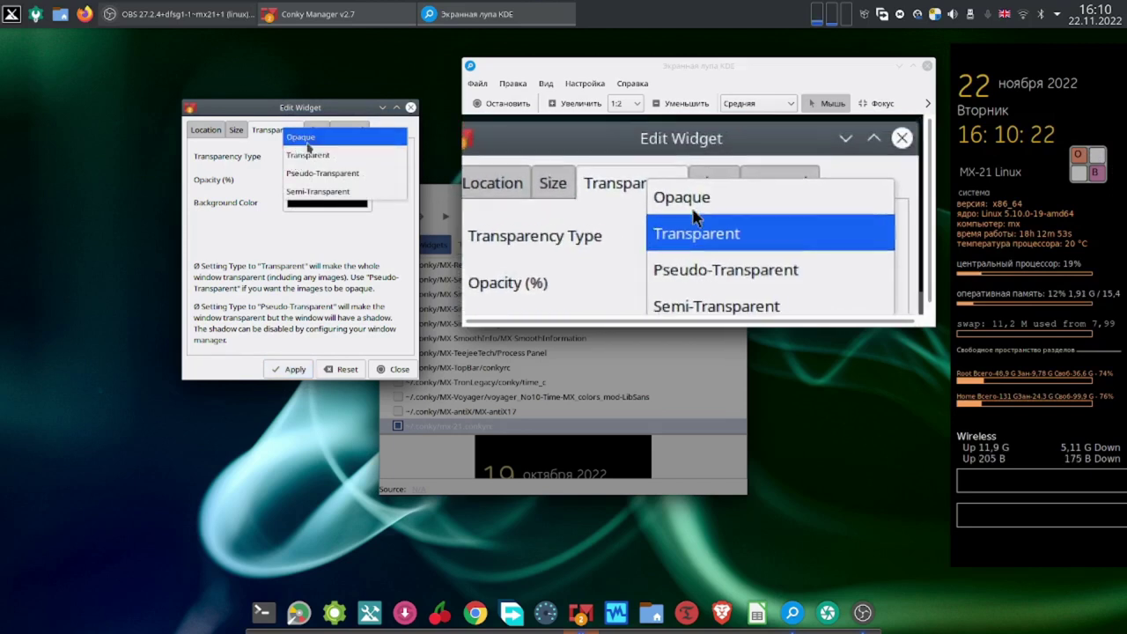
left_click(313, 138)
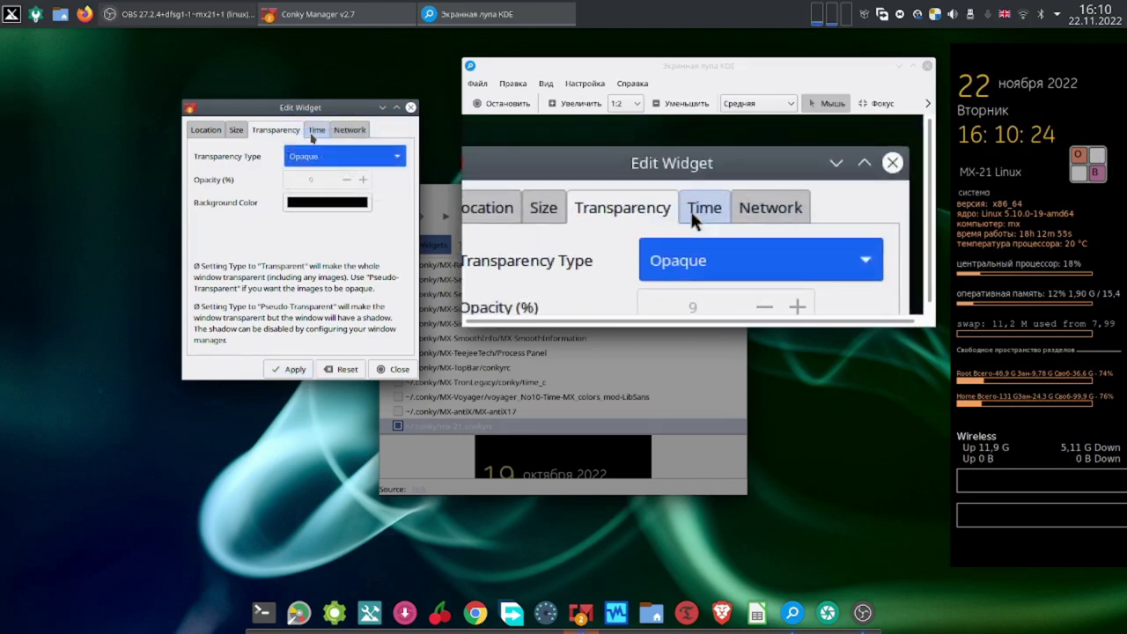
left_click(294, 368)
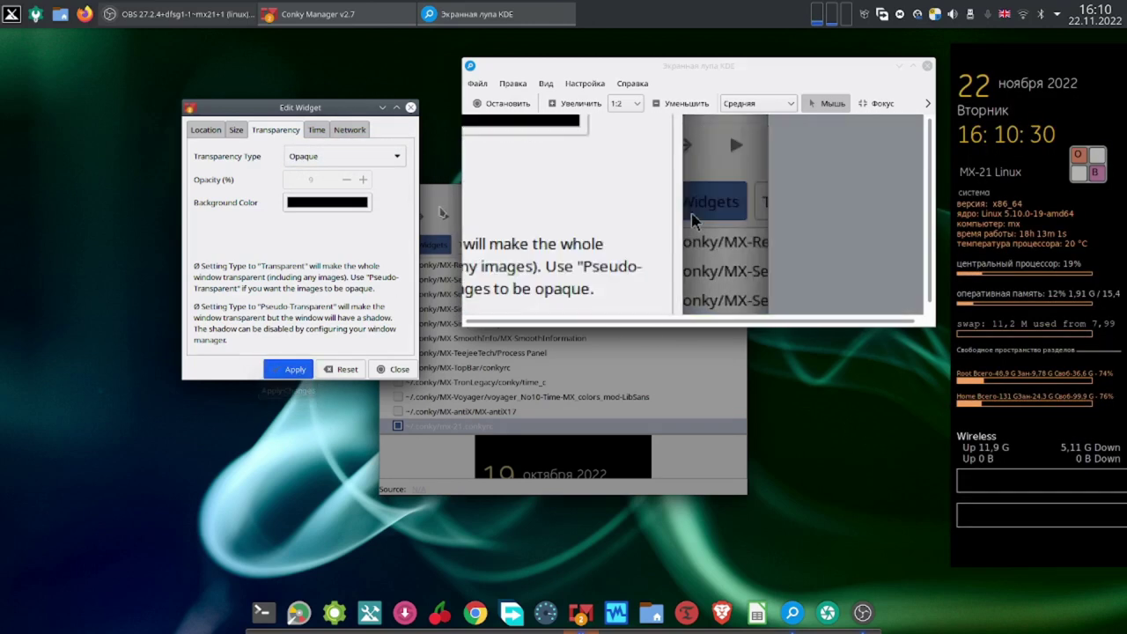
Close the widget editing dialog and Conky Manager, leaving KMag open.
left_click(411, 106)
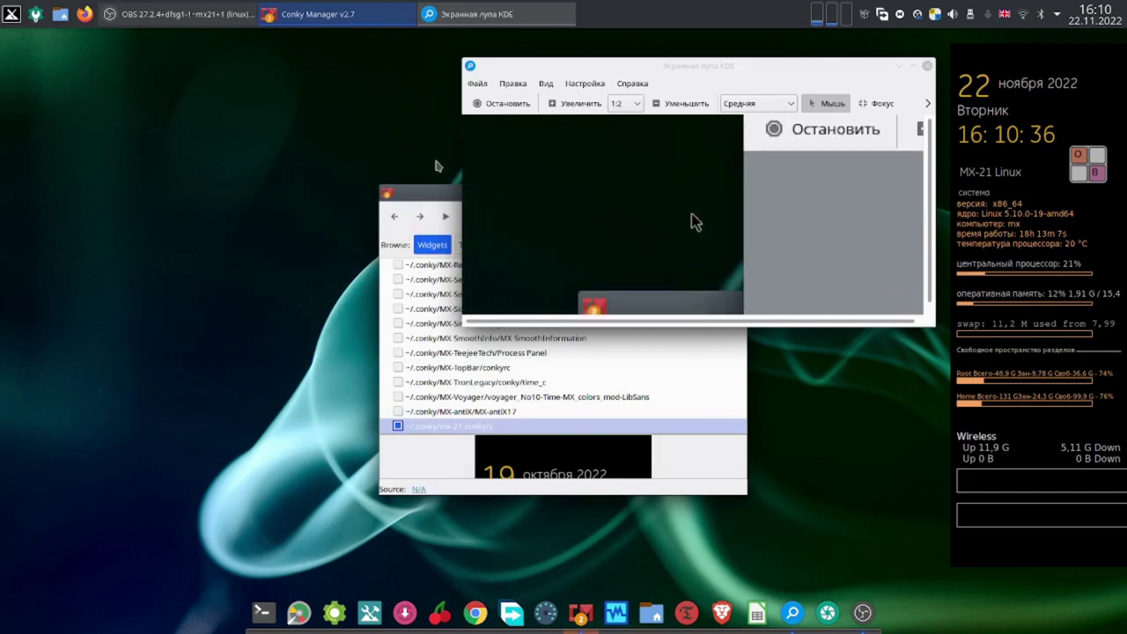
left_click_drag(439, 193, 87, 110)
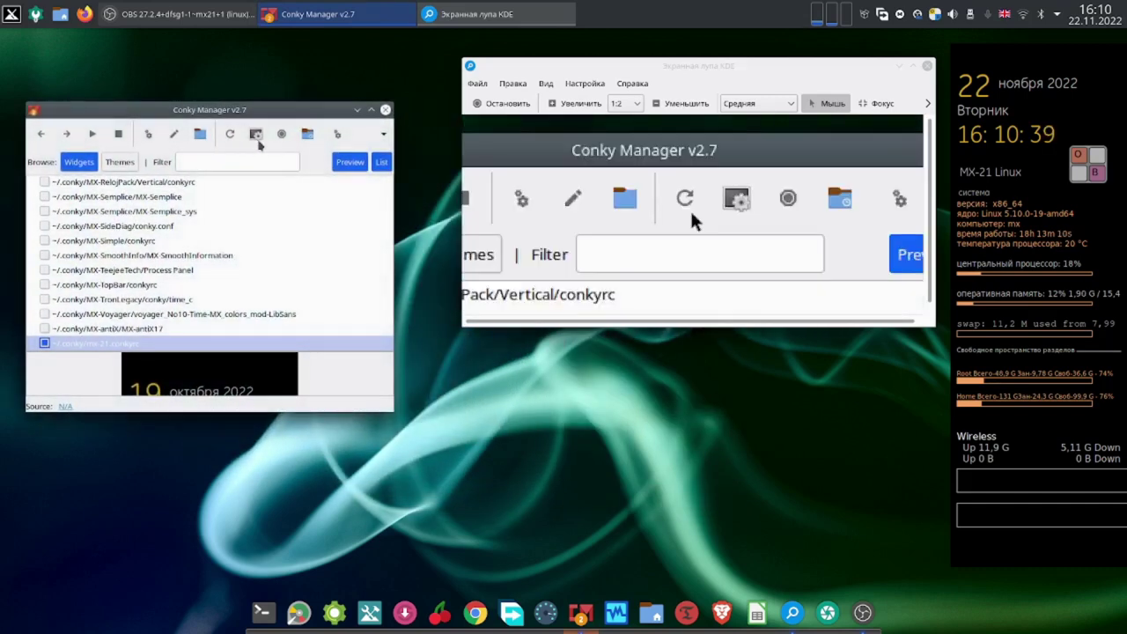
left_click(387, 111)
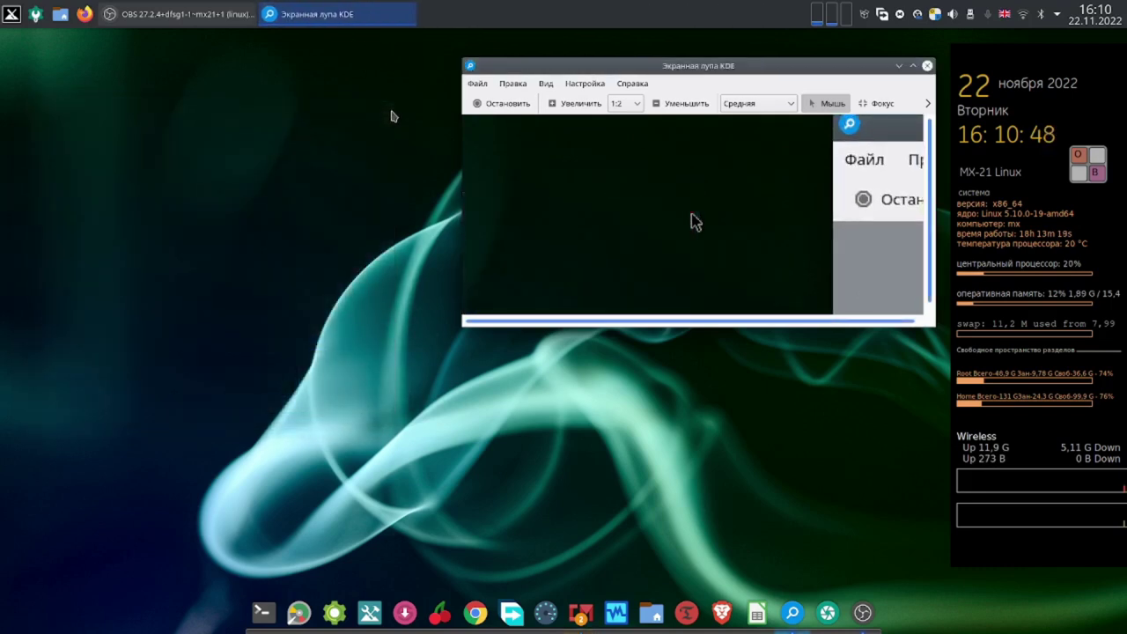